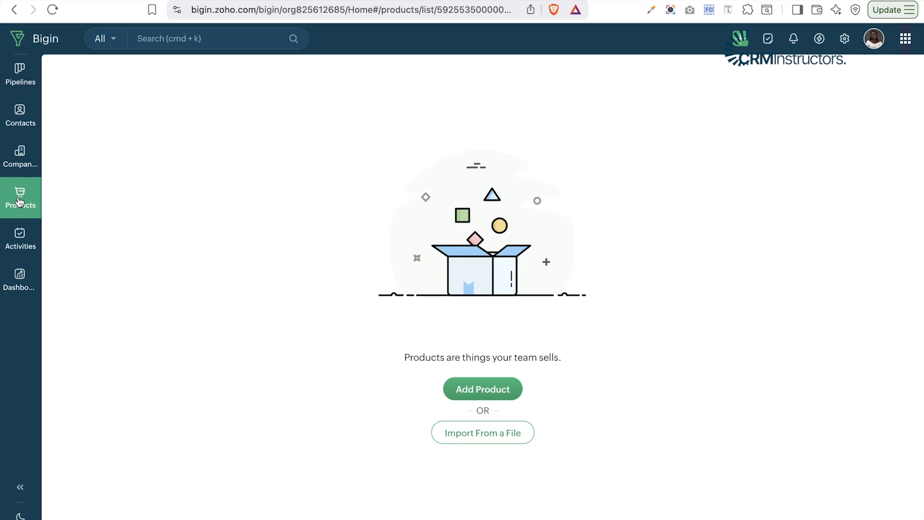
View the blank product creation form and open the page for importing products from a file.
left_click(463, 388)
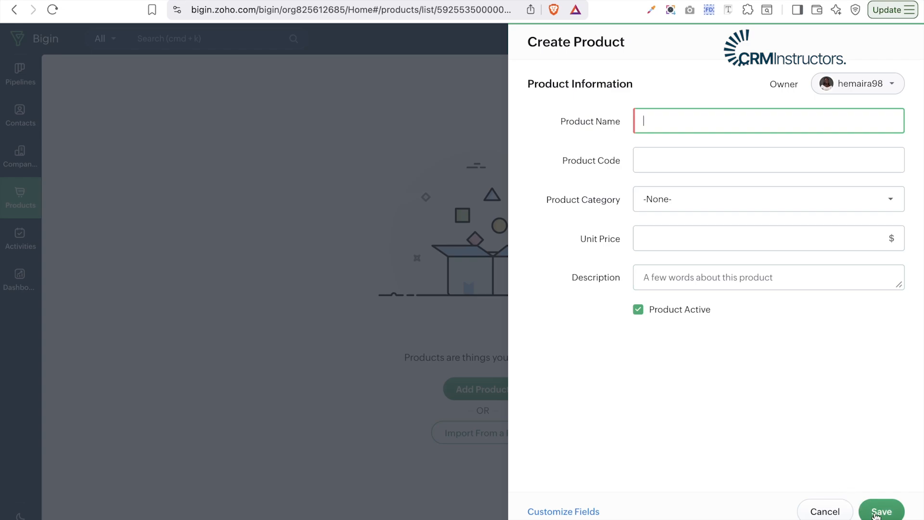
left_click(846, 512)
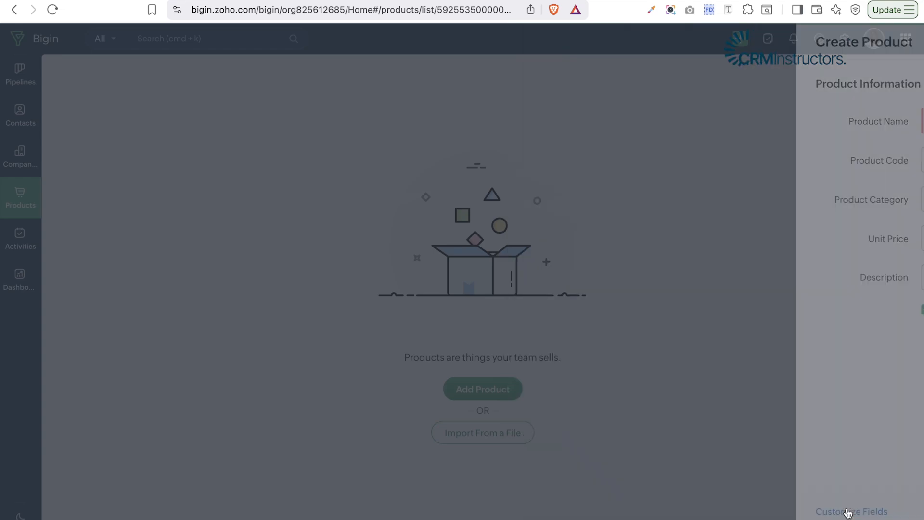
left_click(513, 436)
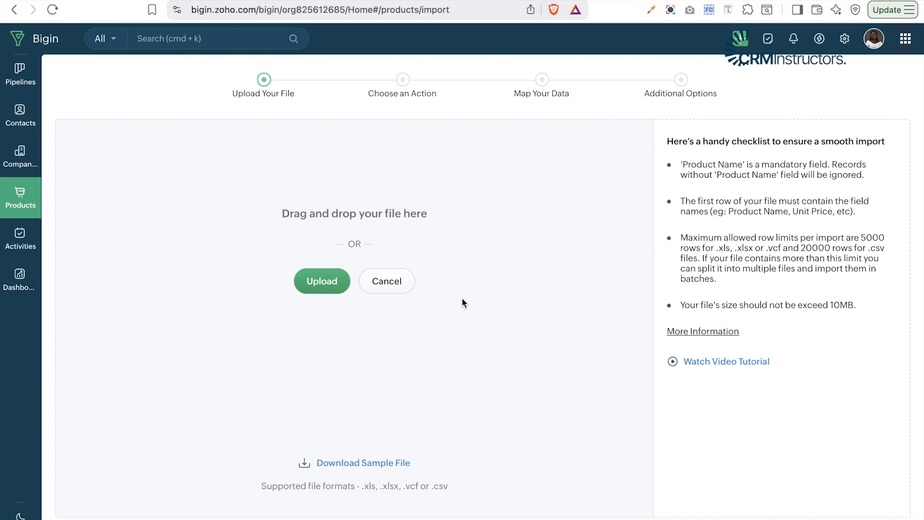
Switch to the product list in Google Sheets and review its column headers, including Description and Quantity in Stock.
left_click(602, 1)
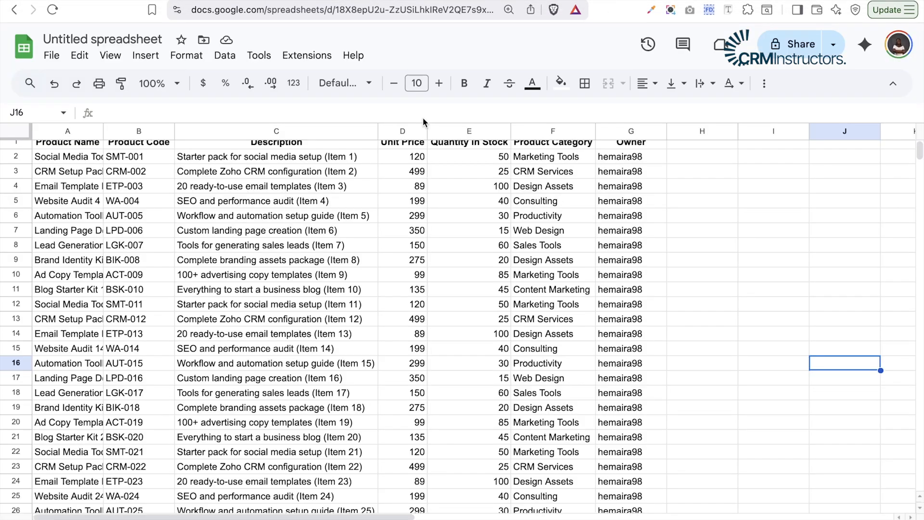
scroll(330, 369, "up", 1)
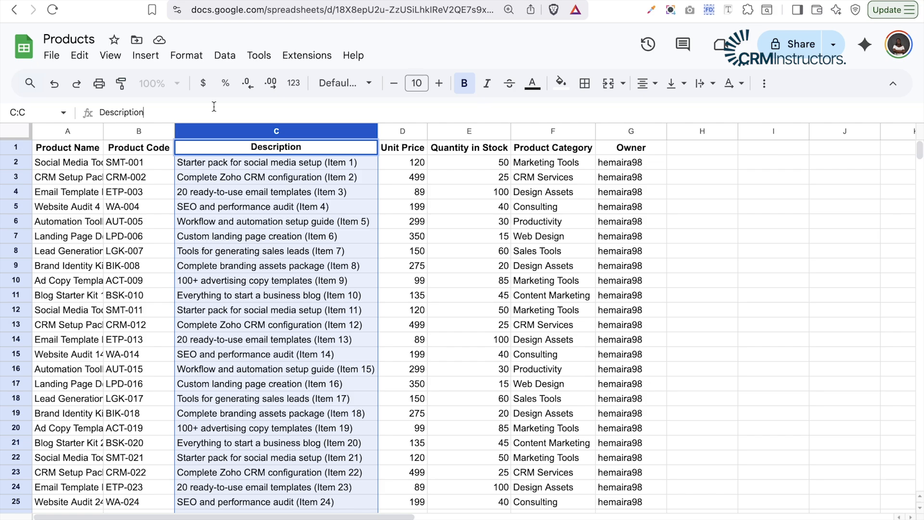
left_click(369, 111)
left_click(451, 148)
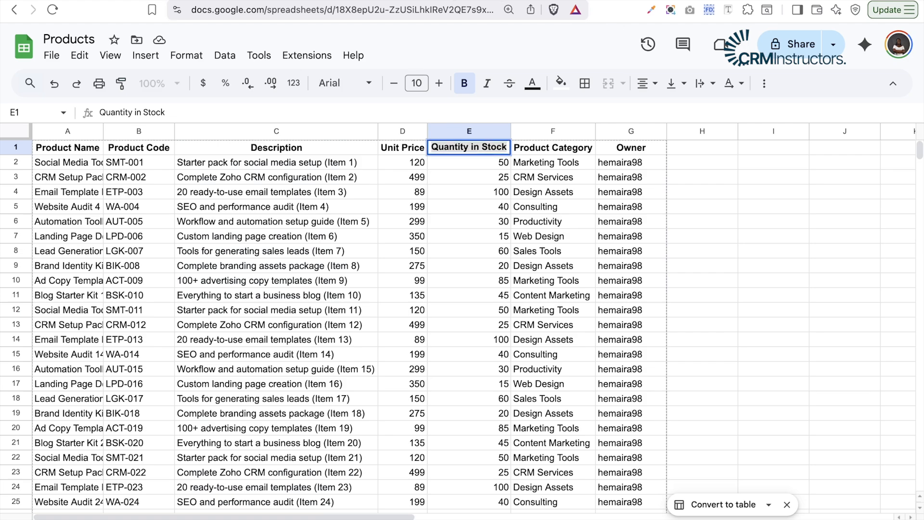
Switch back to Bigin, open the Products module's field customization in the settings and look through the unused fields.
left_click(360, 1)
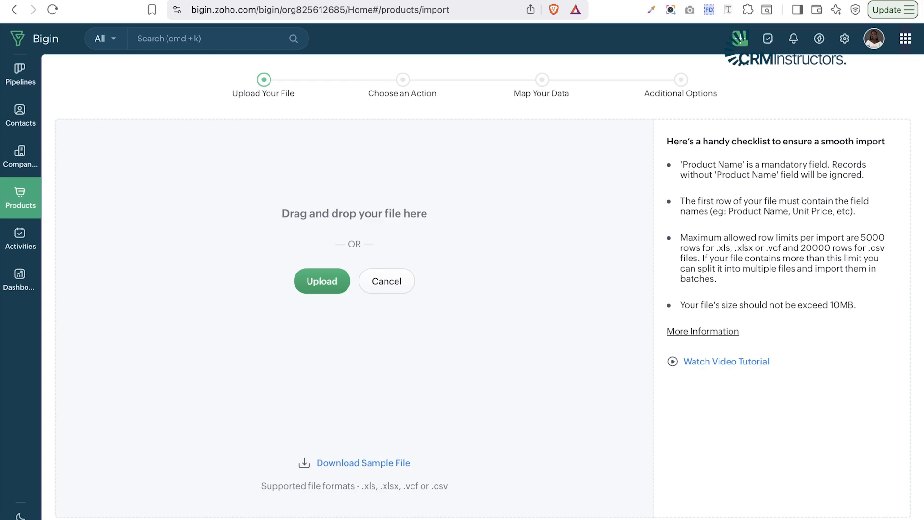
left_click(851, 49)
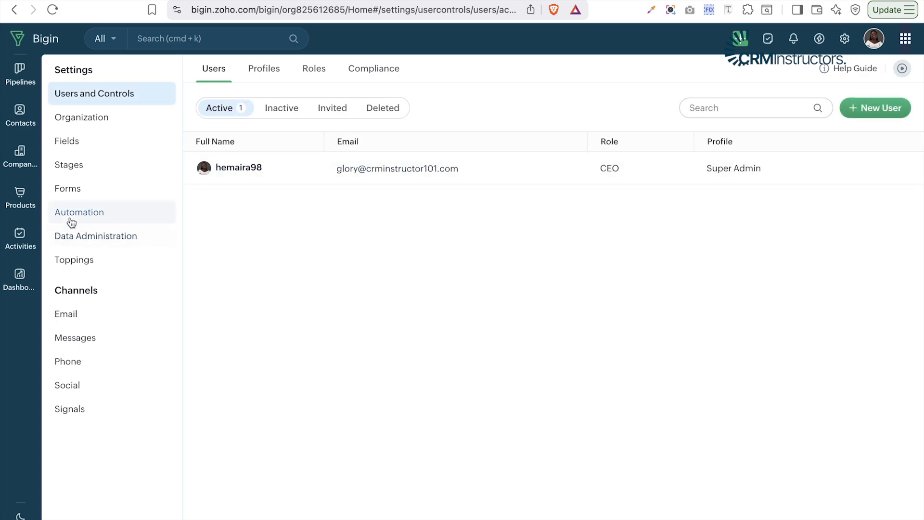
left_click(68, 144)
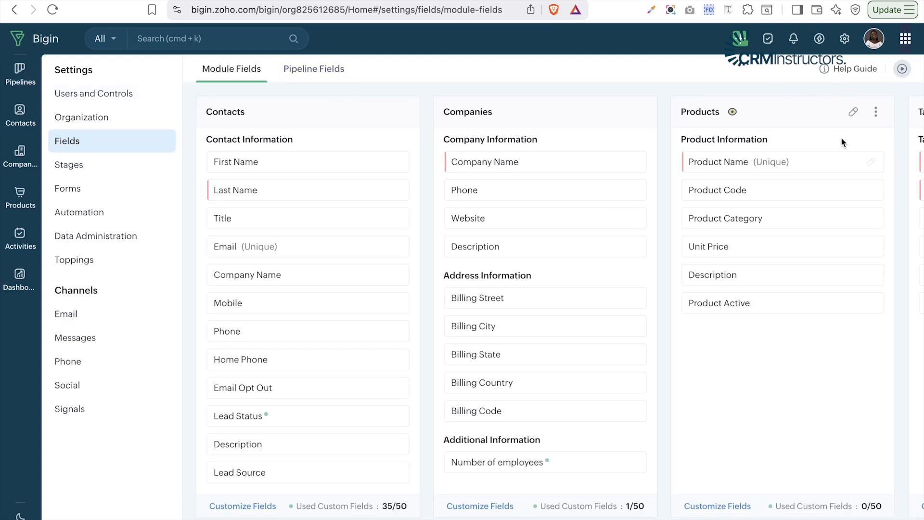
left_click(719, 507)
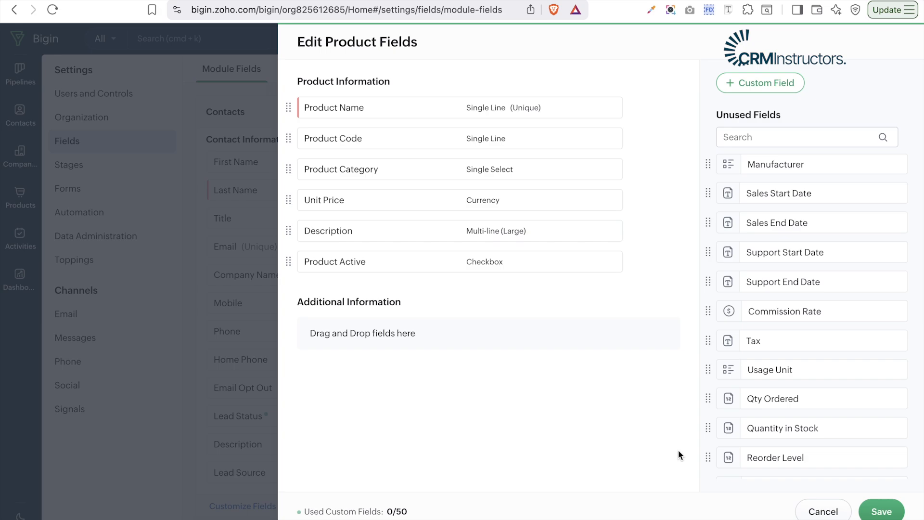
scroll(901, 375, "down", 3)
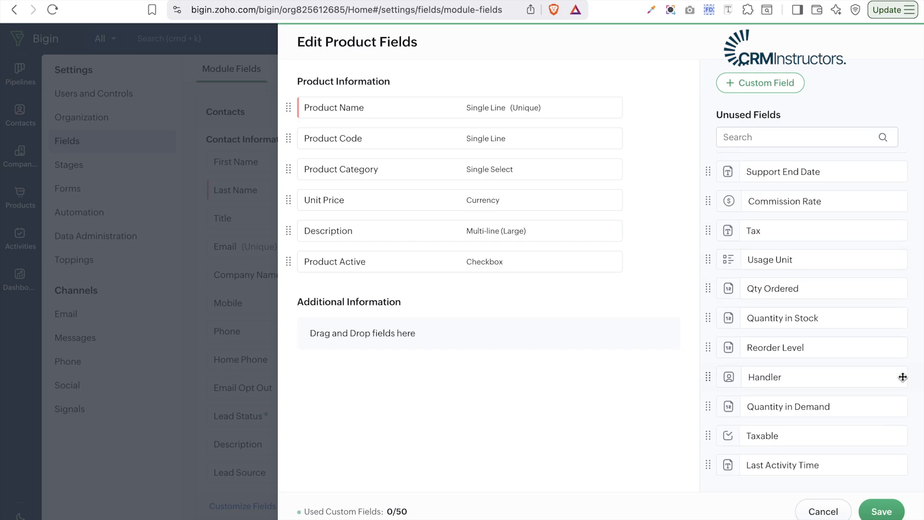
scroll(902, 375, "up", 3)
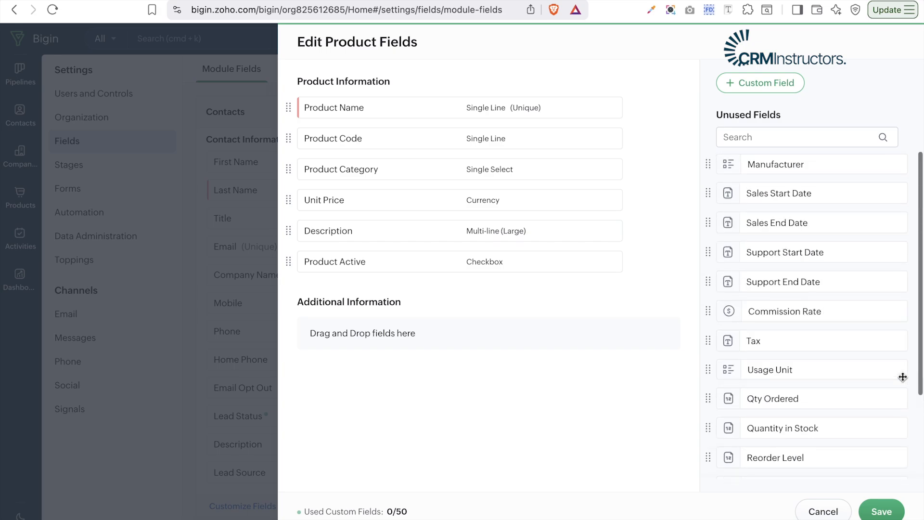
Try to create a custom Products field labelled Quantity in Stock.
left_click(748, 86)
type("Quantity in Stock")
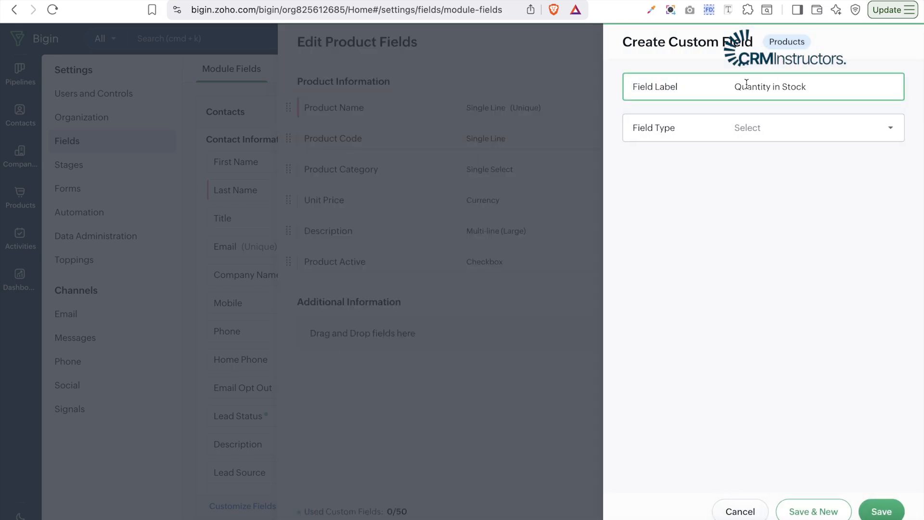
left_click(755, 127)
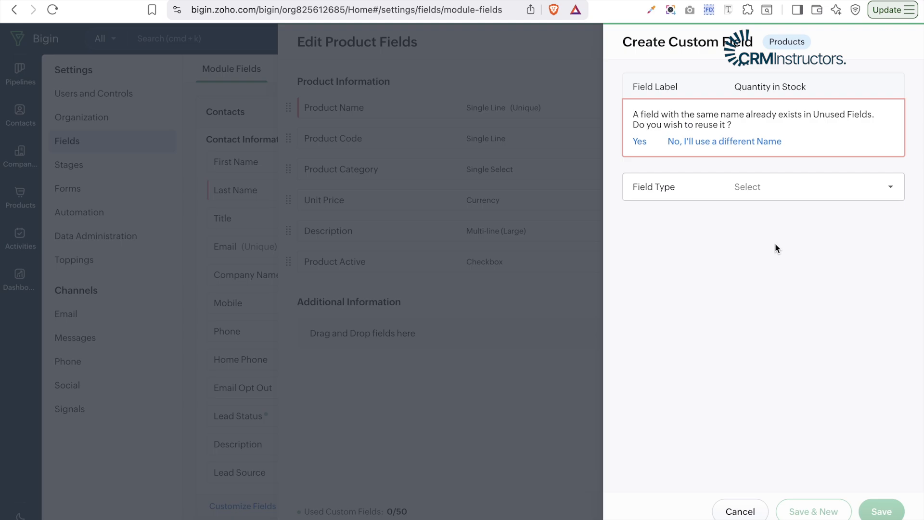
left_click(740, 511)
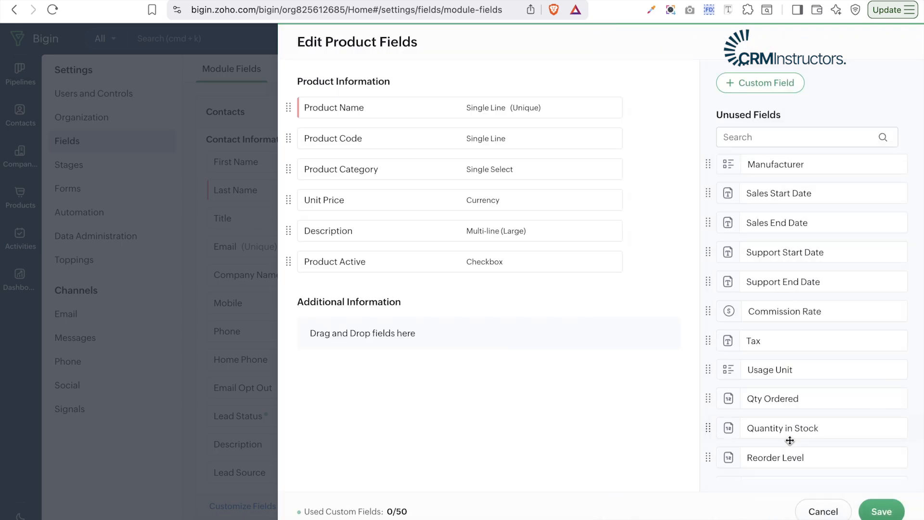
Place the unused Quantity in Stock field under Additional Information and open the Product Category field for editing.
left_click_drag(788, 430, 442, 340)
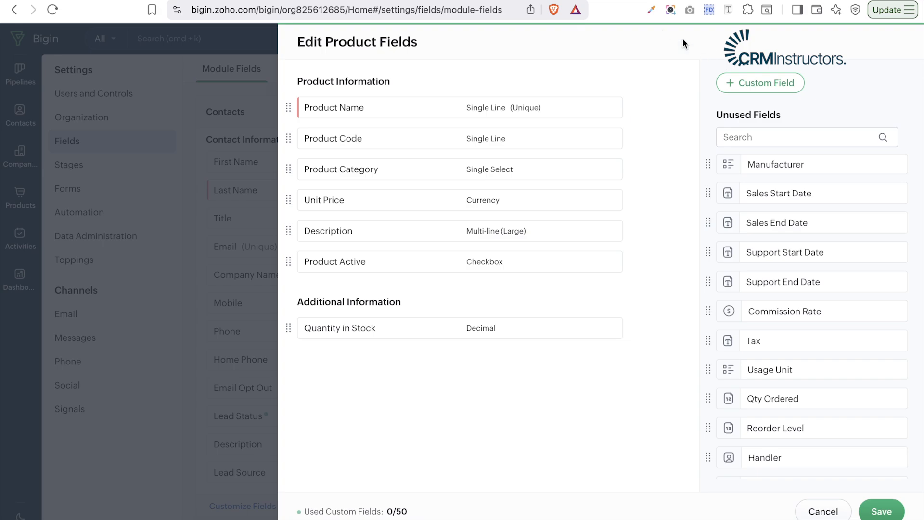
left_click(620, 0)
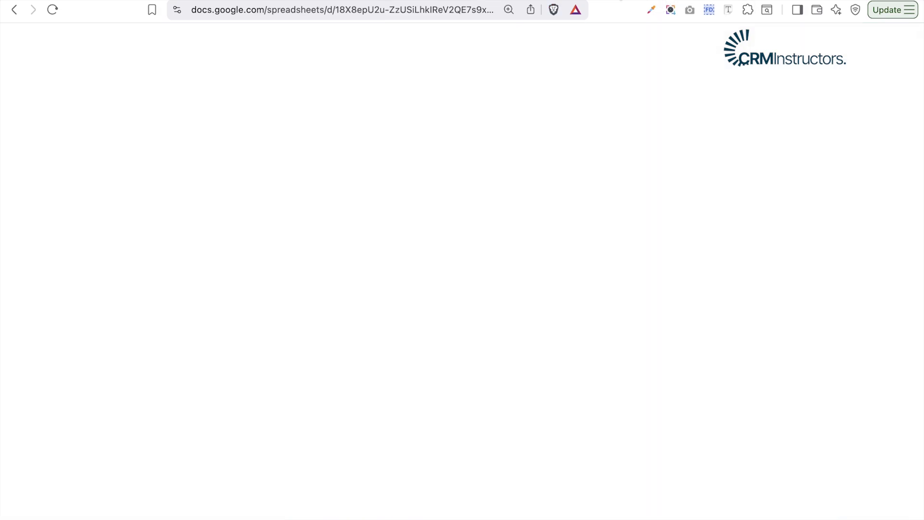
left_click(533, 150)
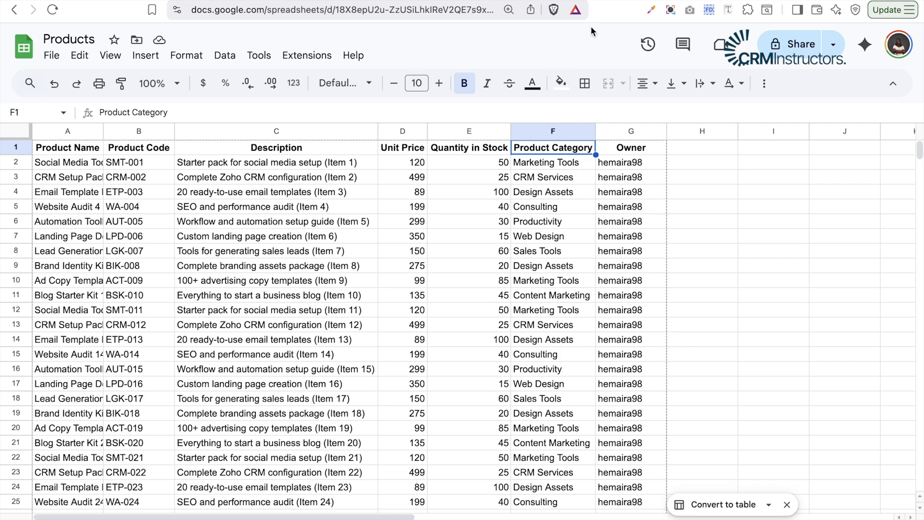
left_click(411, 1)
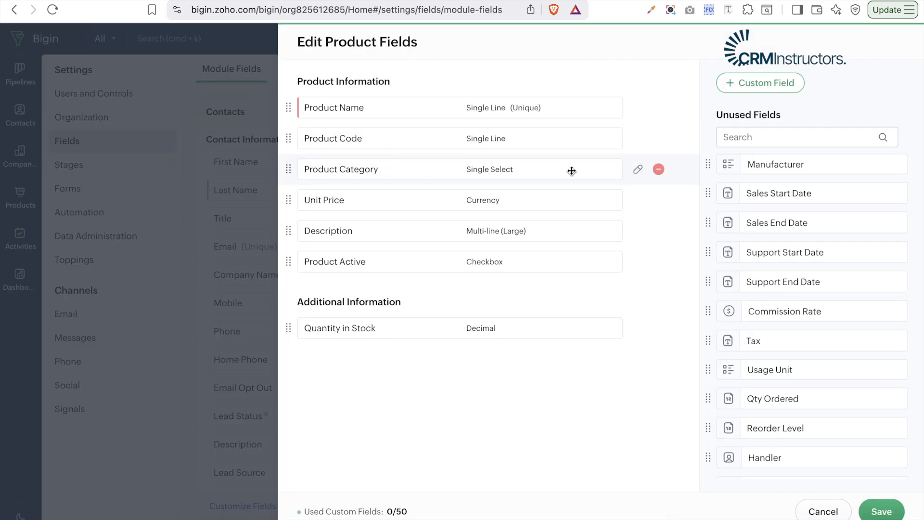
left_click(636, 170)
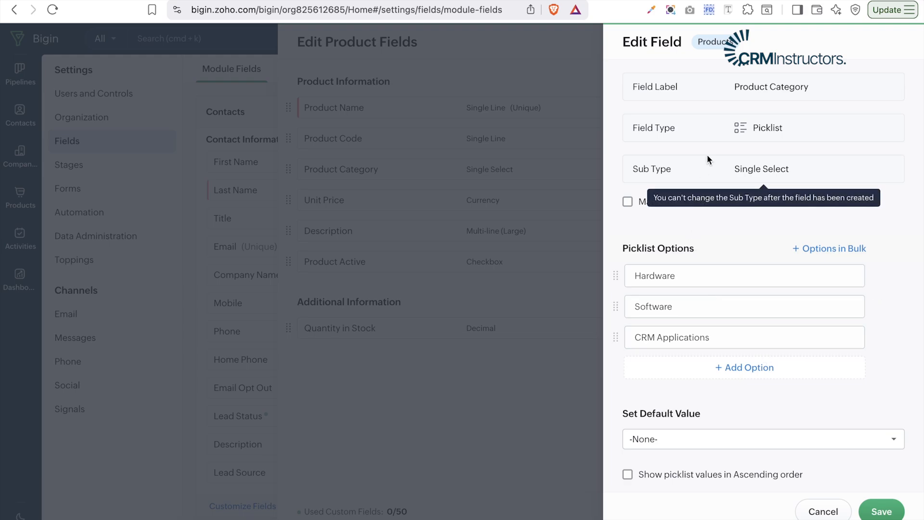
Switch to the Google Sheets product list and convert the Product Category column to a dropdown to review its distinct values.
left_click(620, 0)
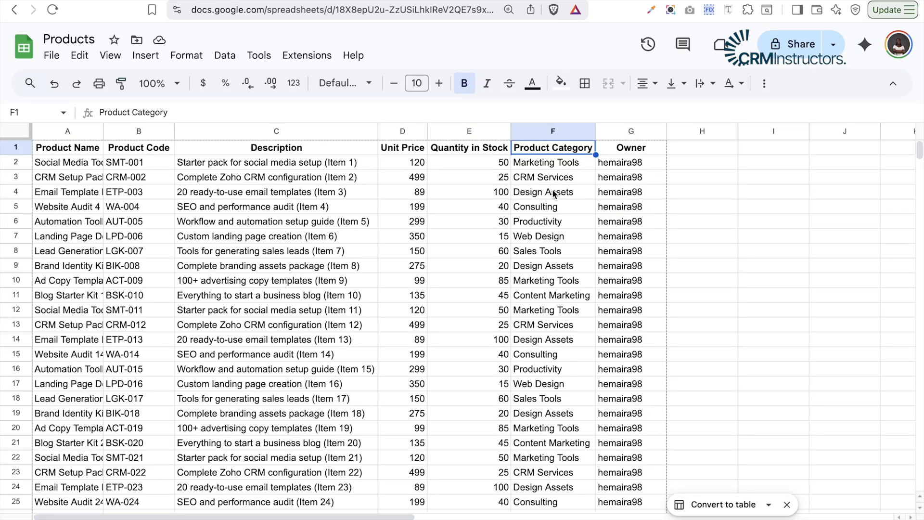
right_click(583, 134)
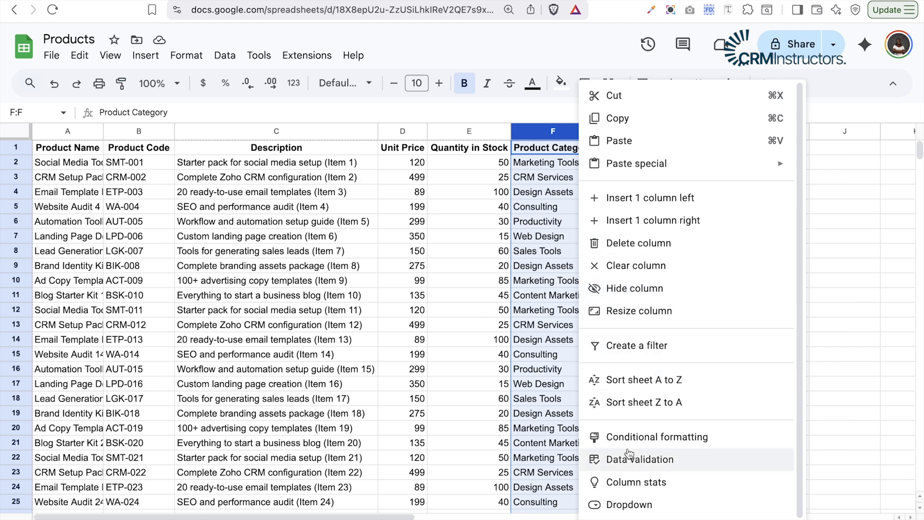
scroll(630, 459, "down", 1)
left_click(639, 475)
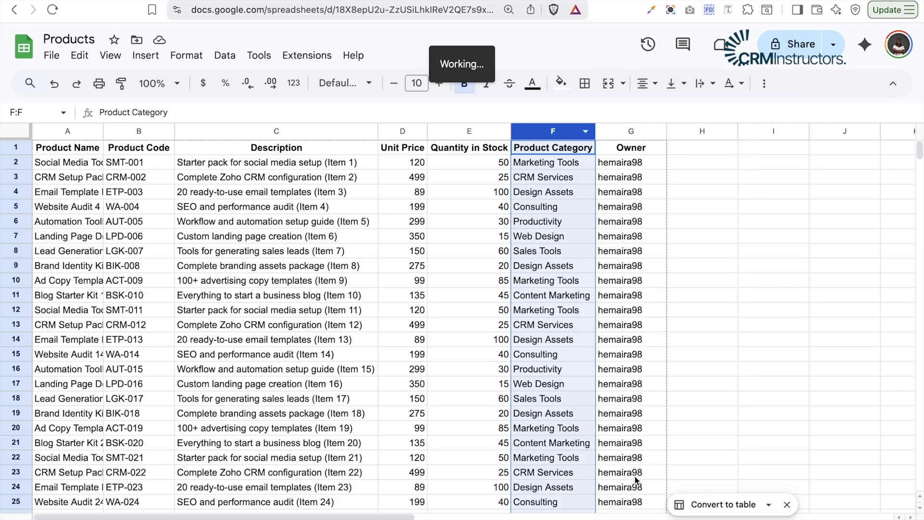
scroll(790, 332, "down", 1)
scroll(790, 331, "down", 5)
scroll(794, 332, "up", 2)
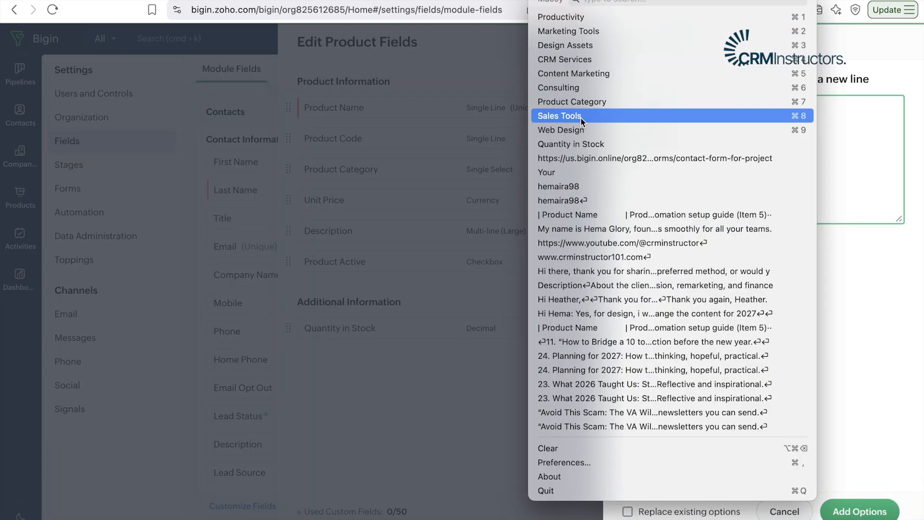
In Bigin, bulk-add Consulting, Content Marketing, CRM Services, Design Assets, Marketing Tools, Productivity, Sales Tools and Web Design to the Product Category picklist.
type("Consulting Content Marketing CRM Services Design Assets Marketing Tools Productivity")
type("Sales Tools")
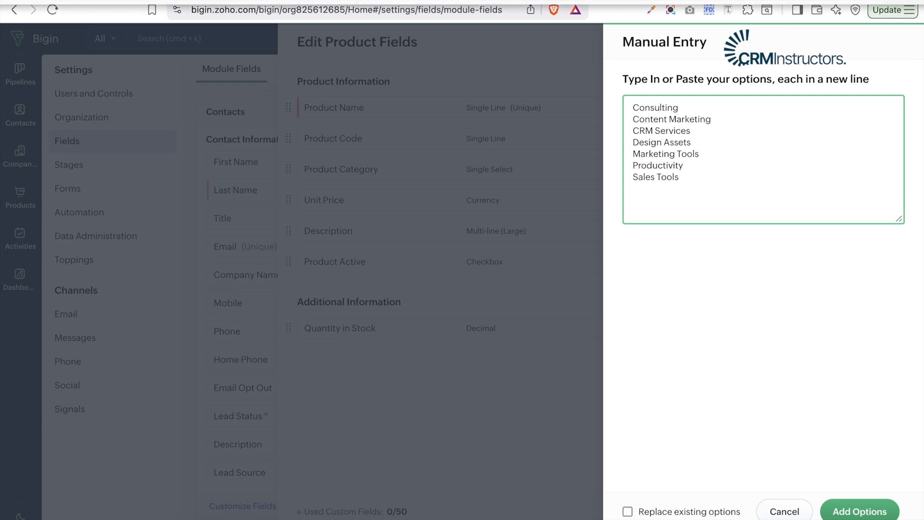
key("super+v")
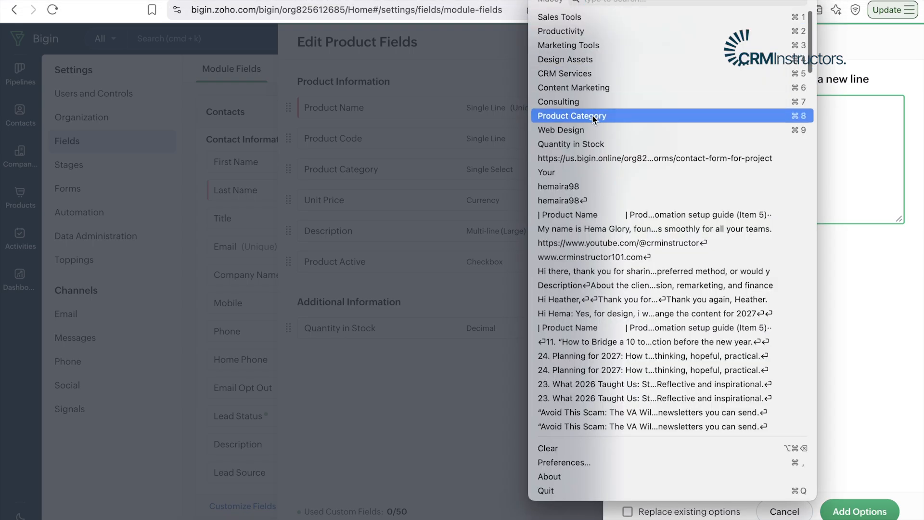
key("Escape")
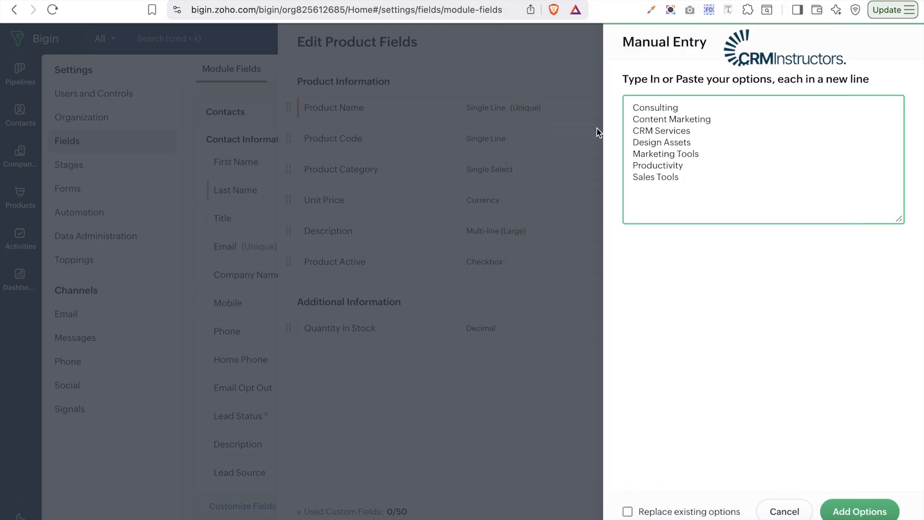
type("Web Design")
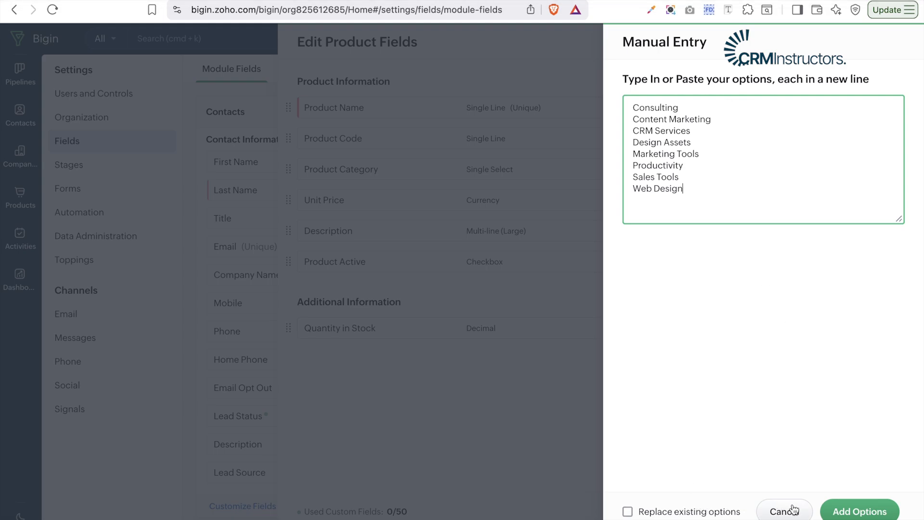
left_click(841, 514)
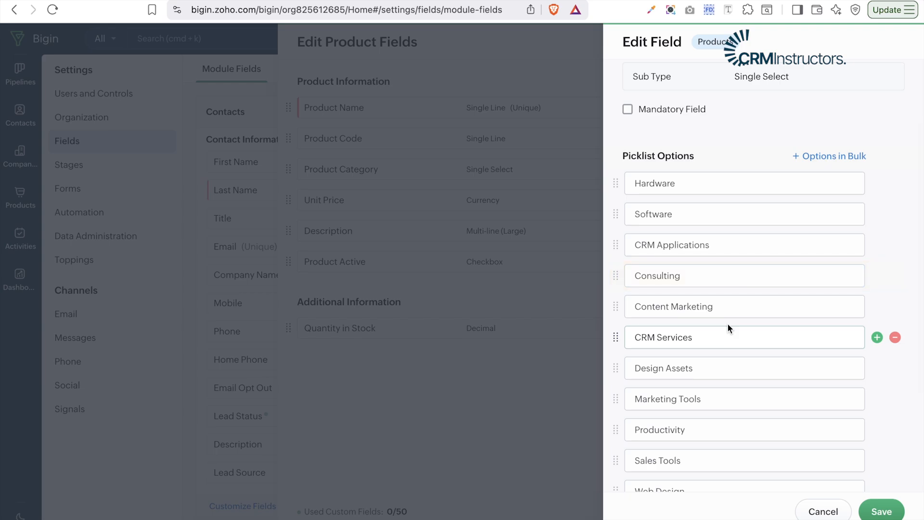
Save the edited Product Category field and the customized Products field layout.
scroll(746, 331, "down", 4)
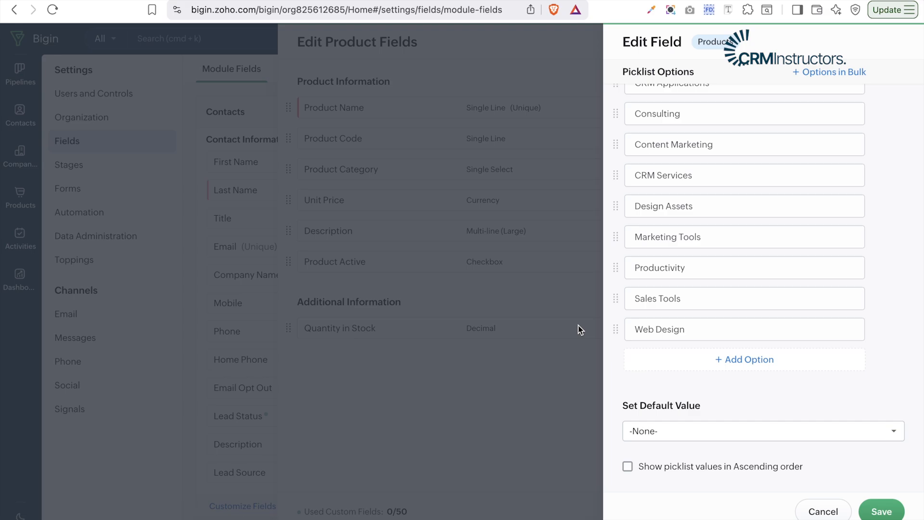
left_click(882, 510)
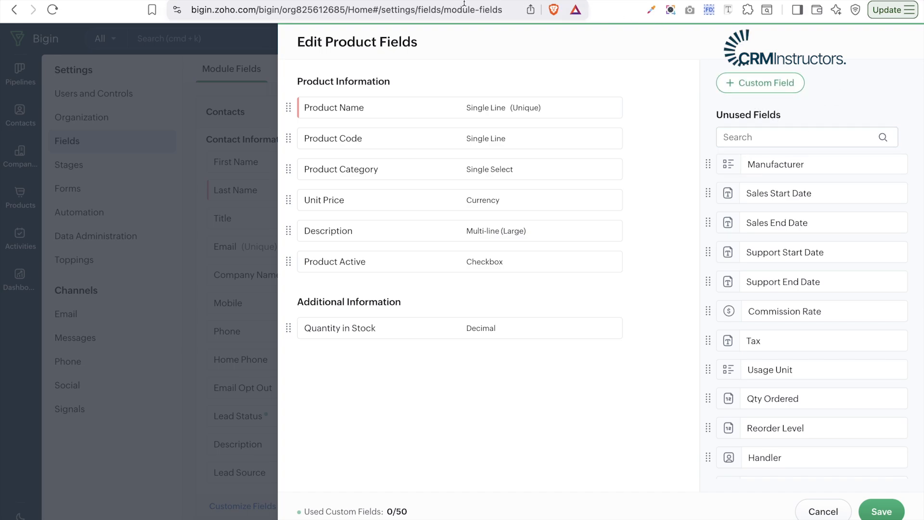
left_click(618, 1)
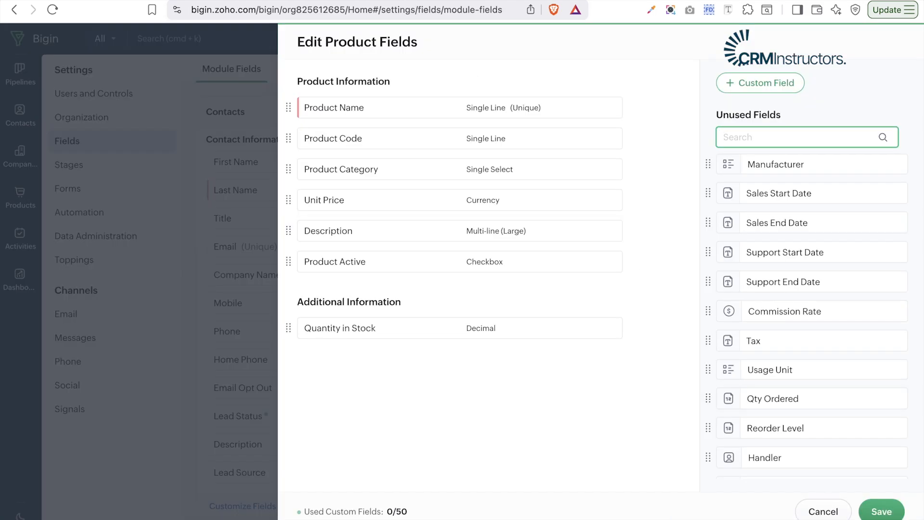
left_click(886, 512)
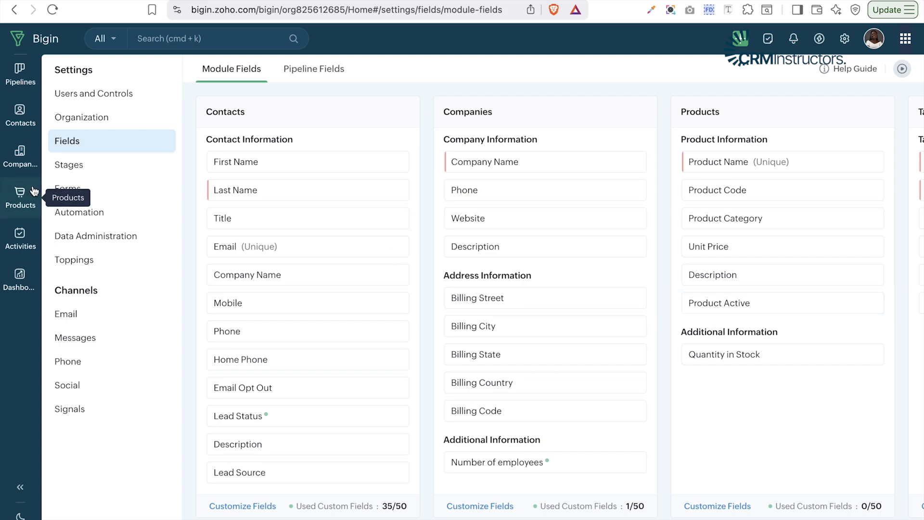
Return to the Products module and open the import of products from a file.
left_click(22, 200)
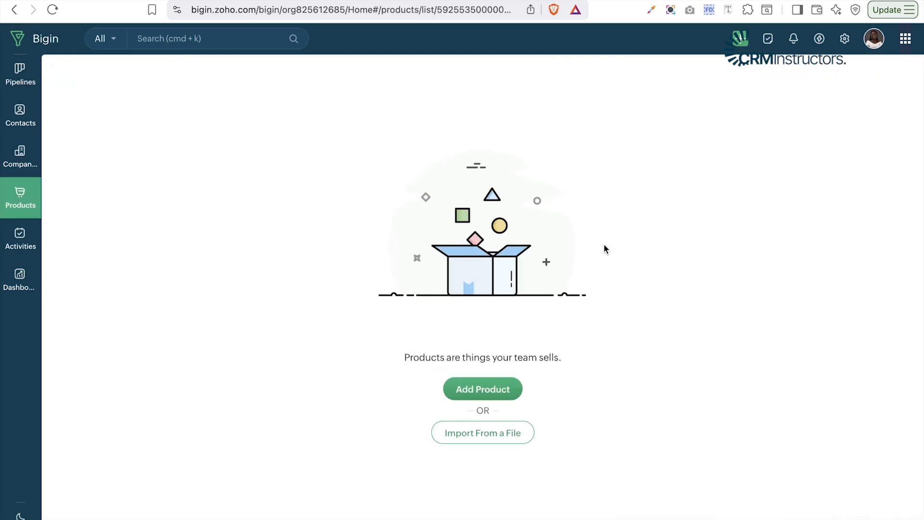
left_click(498, 432)
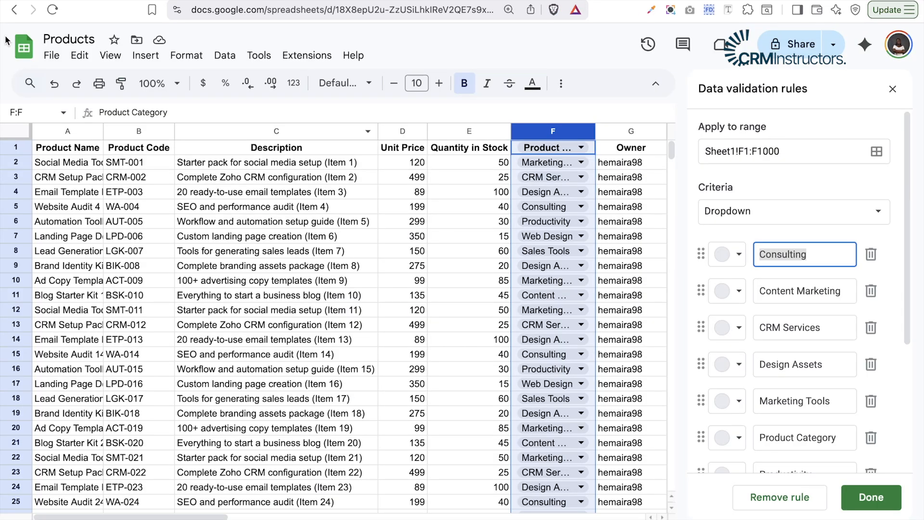
Download the Google Sheets product list as a comma-separated values file, saving it as Products - Sheet1 in the Downloads folder.
left_click(52, 56)
mouse_move(141, 214)
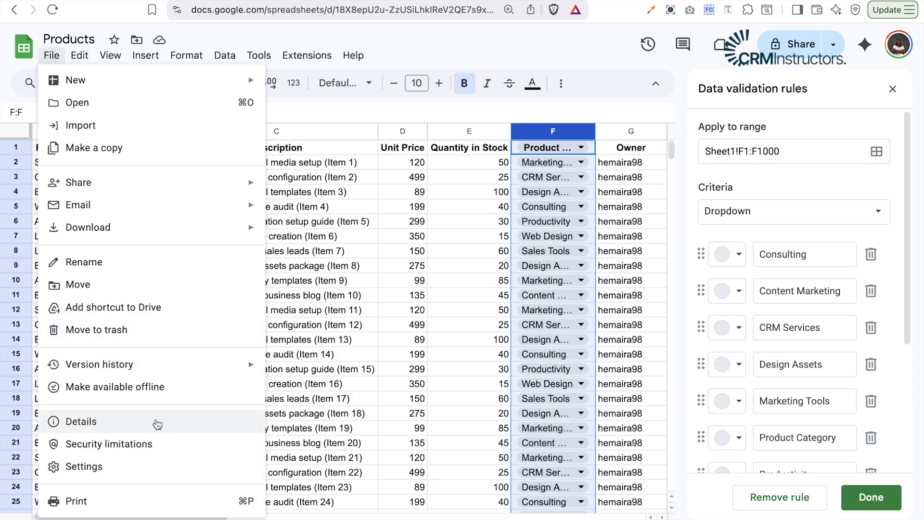
mouse_move(164, 226)
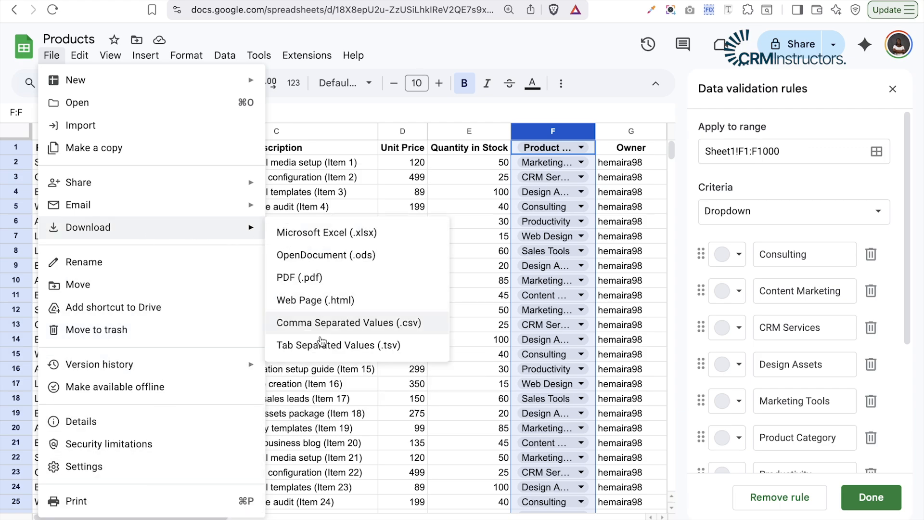
left_click(329, 324)
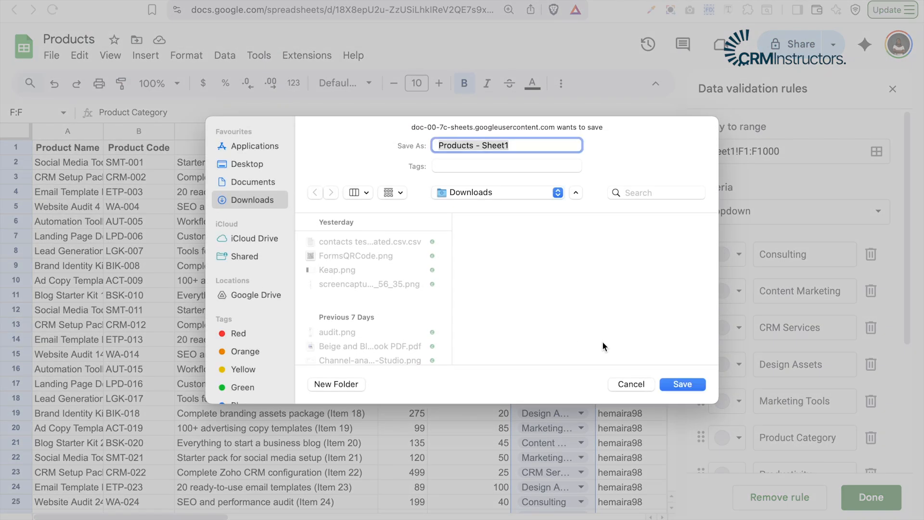
left_click(683, 384)
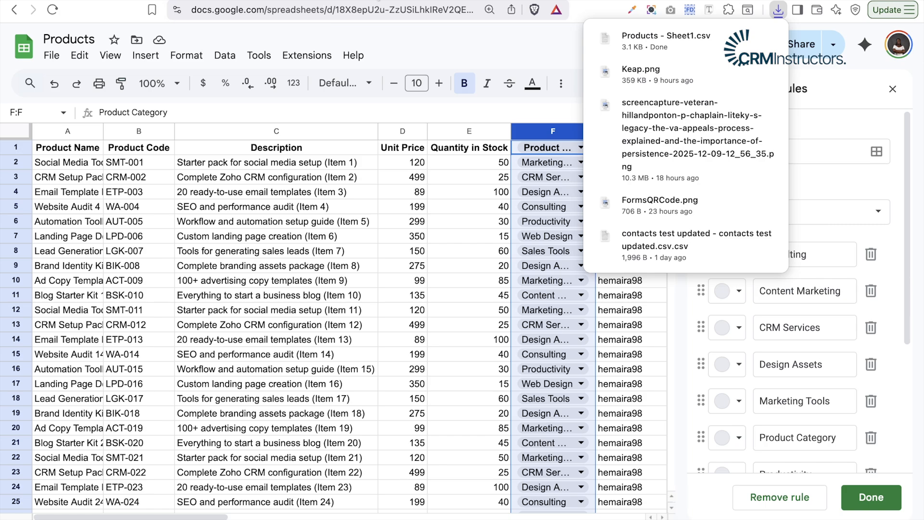
Switch to Bigin, upload Products - Sheet1.csv to the products import, and continue with the UTF-8 (Unicode) character set.
left_click(384, 0)
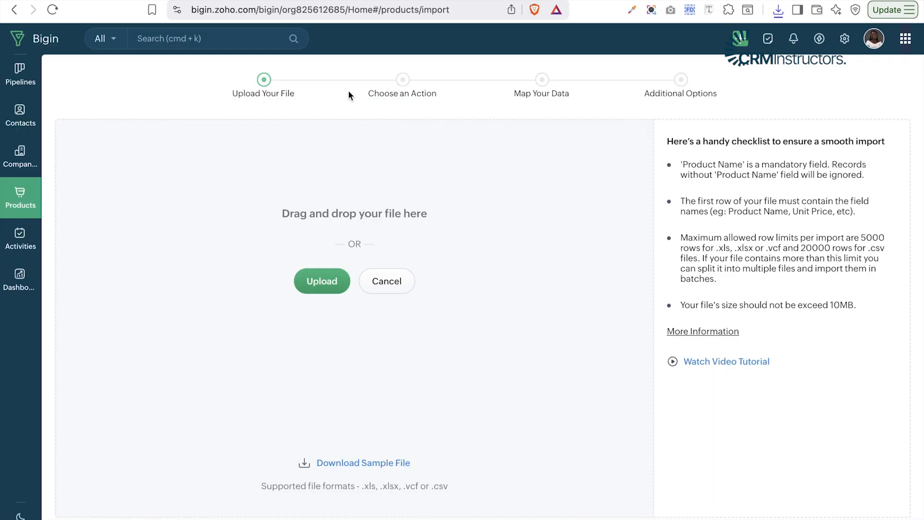
left_click(336, 289)
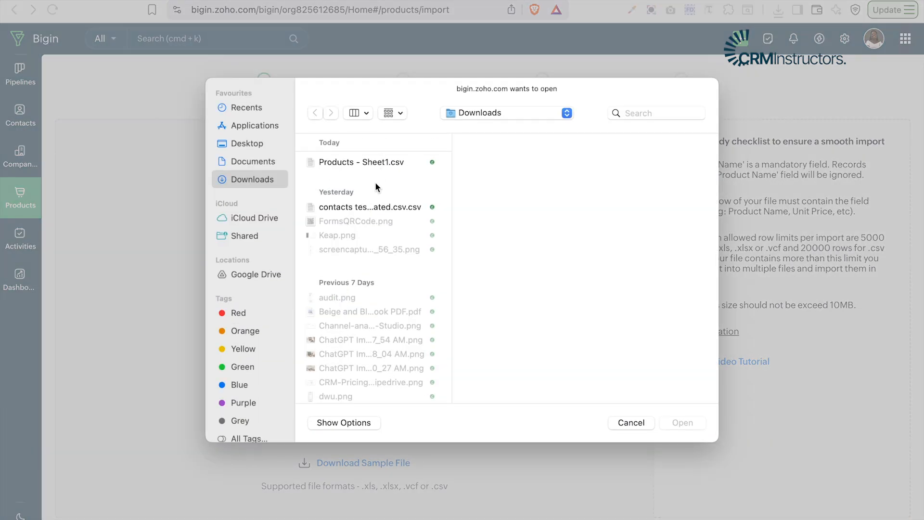
left_click(372, 163)
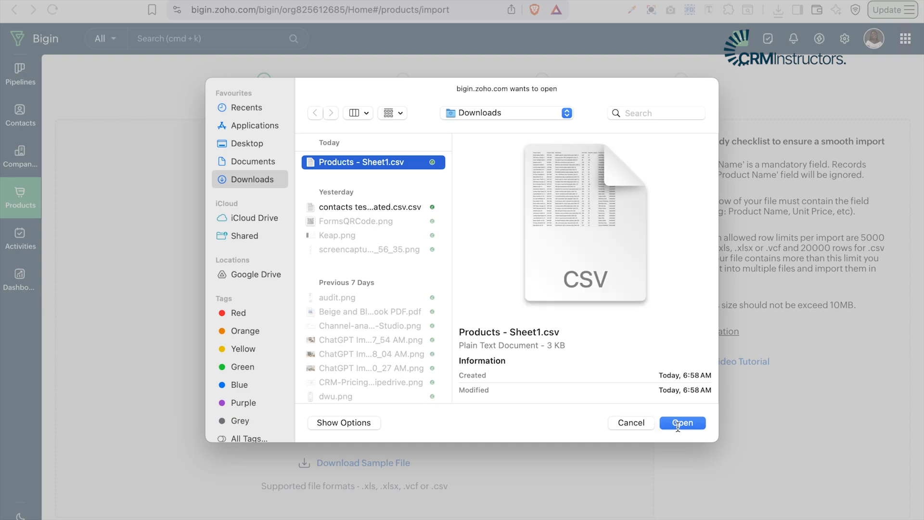
left_click(682, 423)
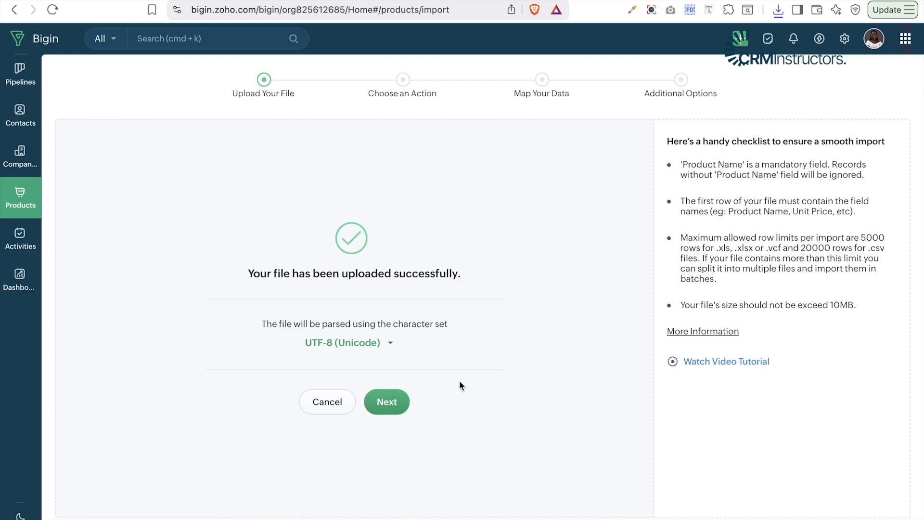
left_click(387, 401)
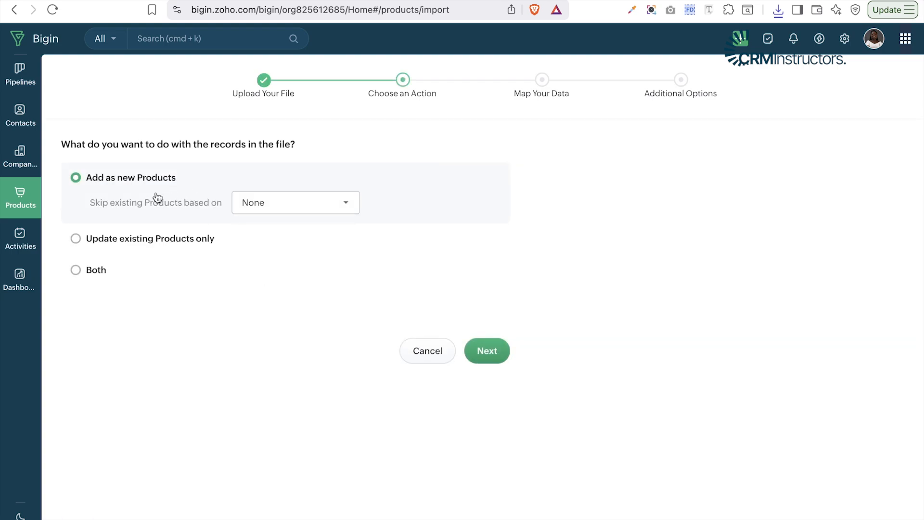
left_click(150, 241)
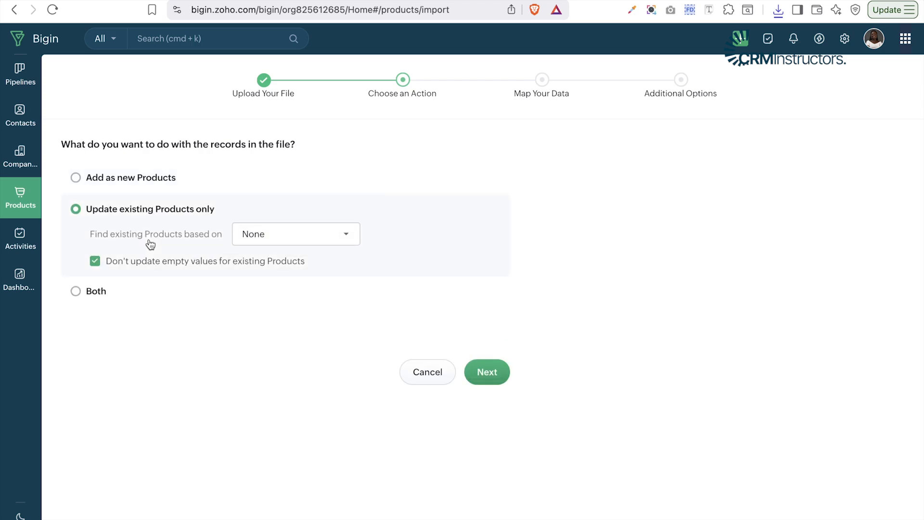
left_click(283, 244)
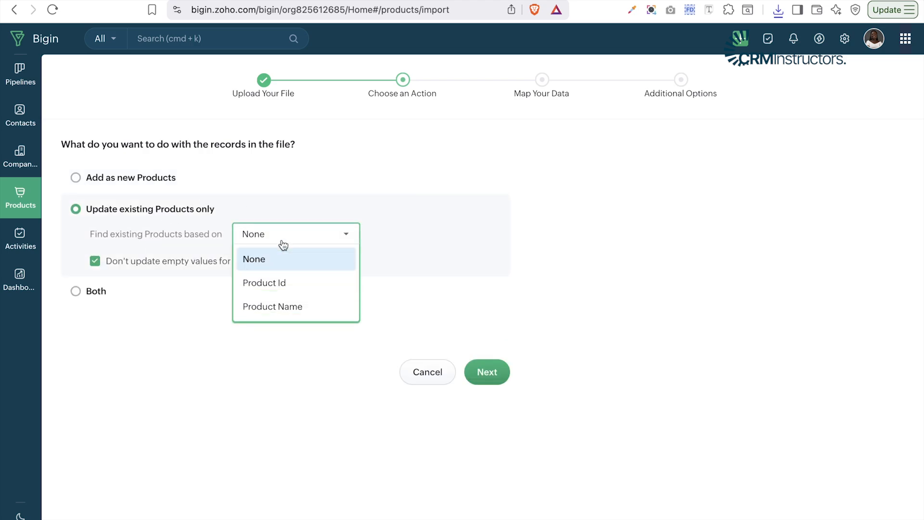
left_click(106, 291)
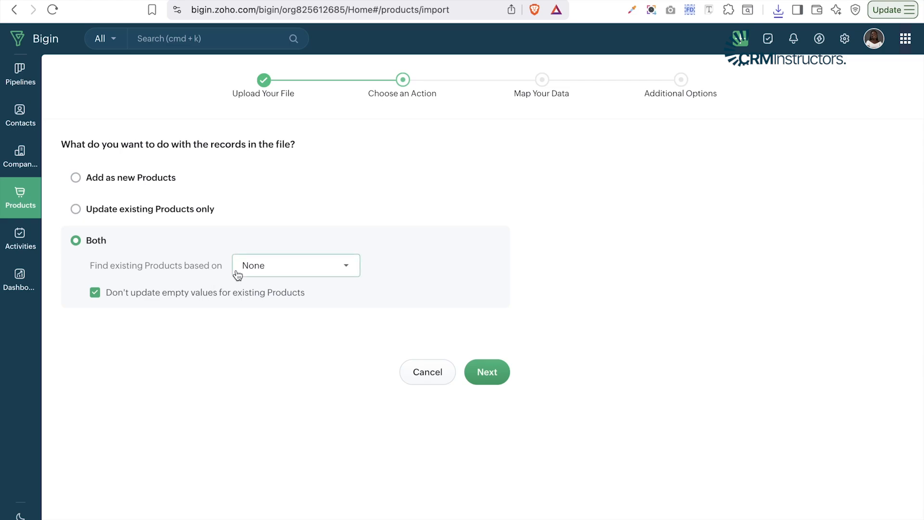
Set the import to add records as new products, skipping existing ones based on Product Name, and proceed to the field mapping.
left_click(132, 177)
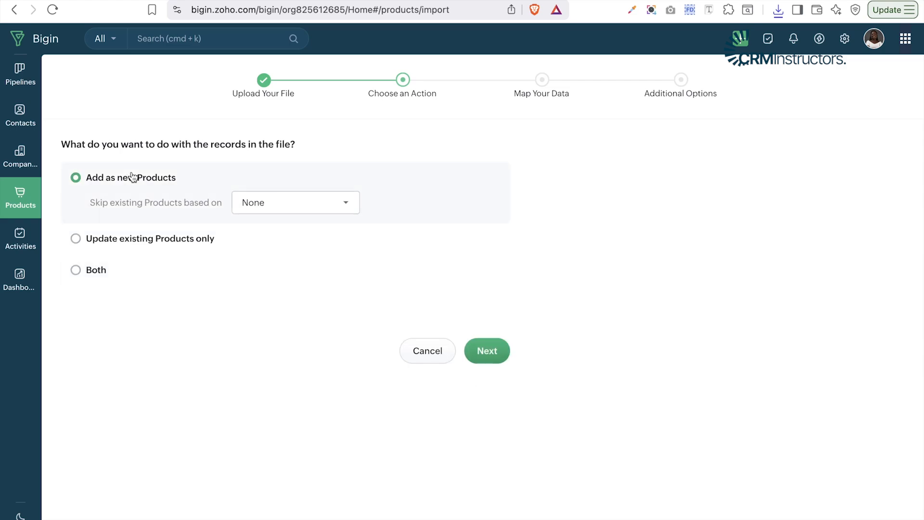
left_click(280, 198)
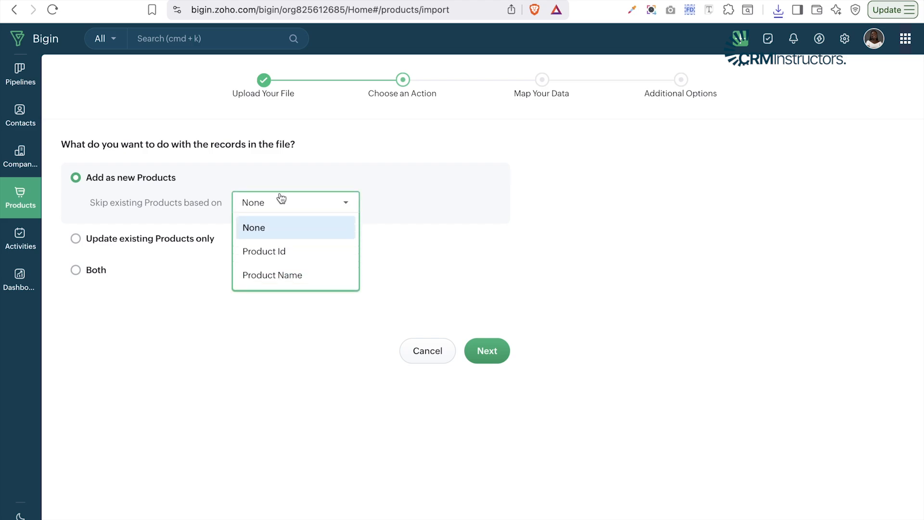
left_click(291, 274)
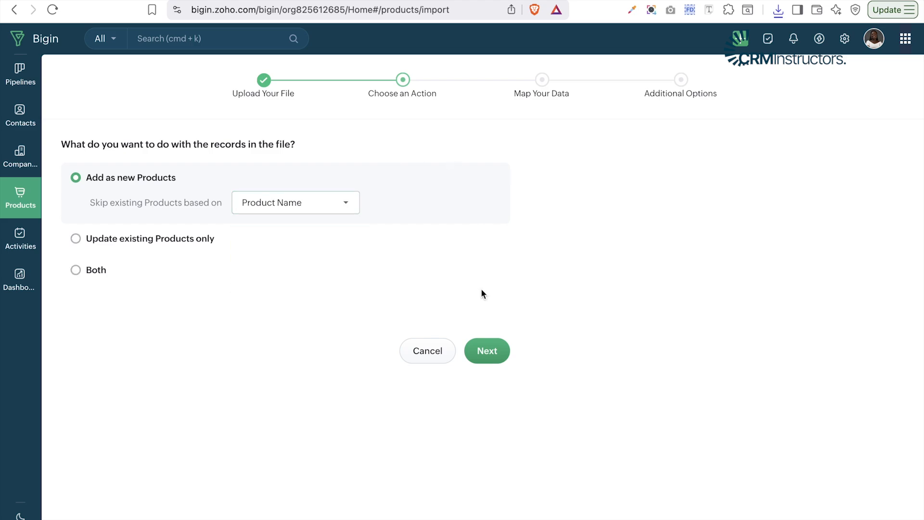
left_click(492, 354)
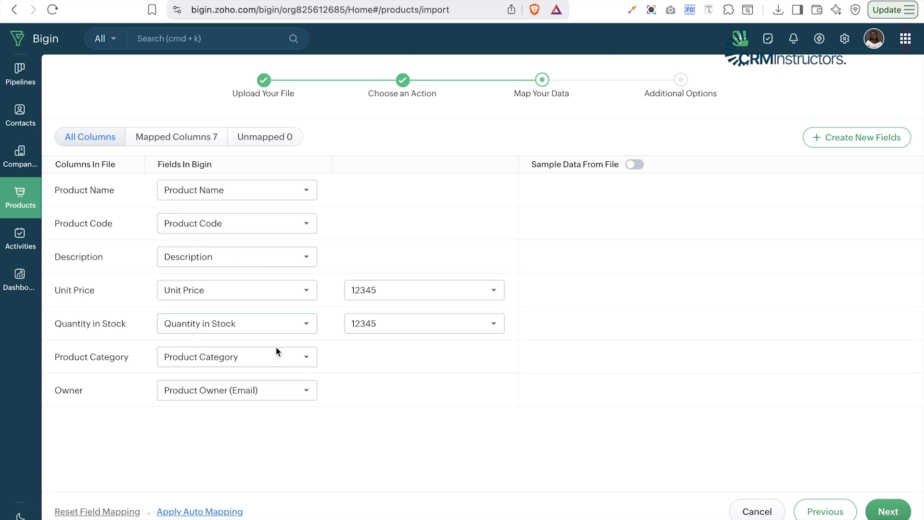
Check the additional options, return to the field mapping, and remove the Bigin field mapped to the Owner column.
left_click(879, 504)
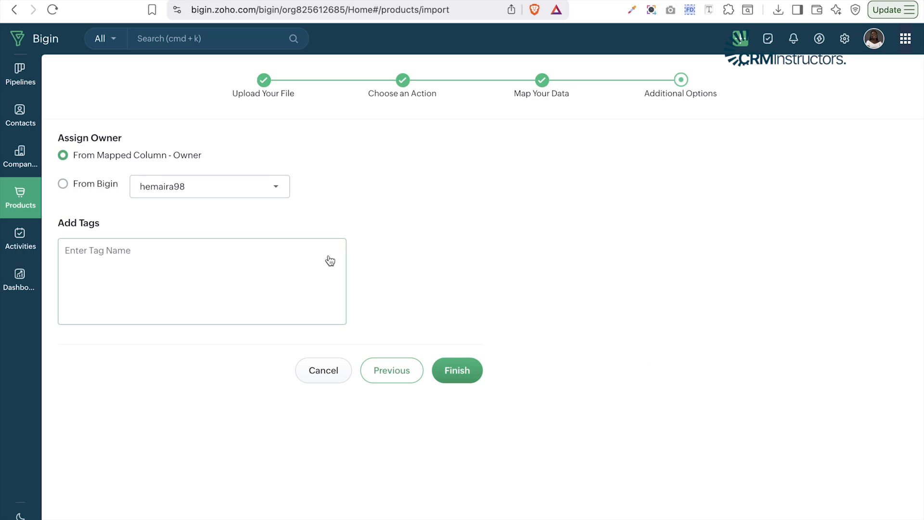
left_click(397, 373)
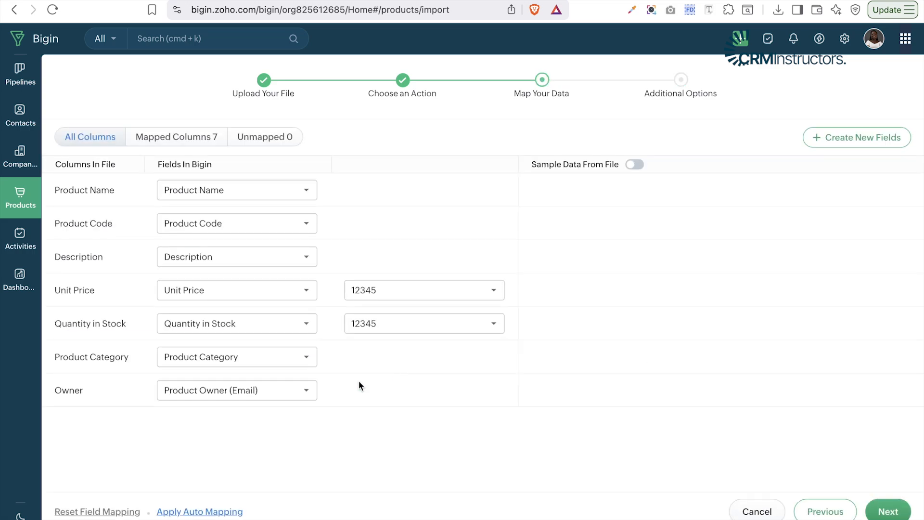
left_click(237, 391)
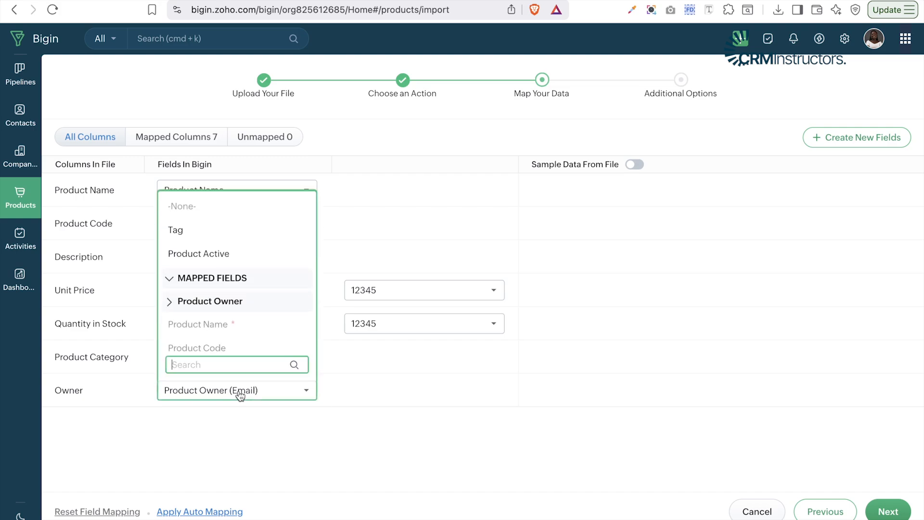
left_click(193, 207)
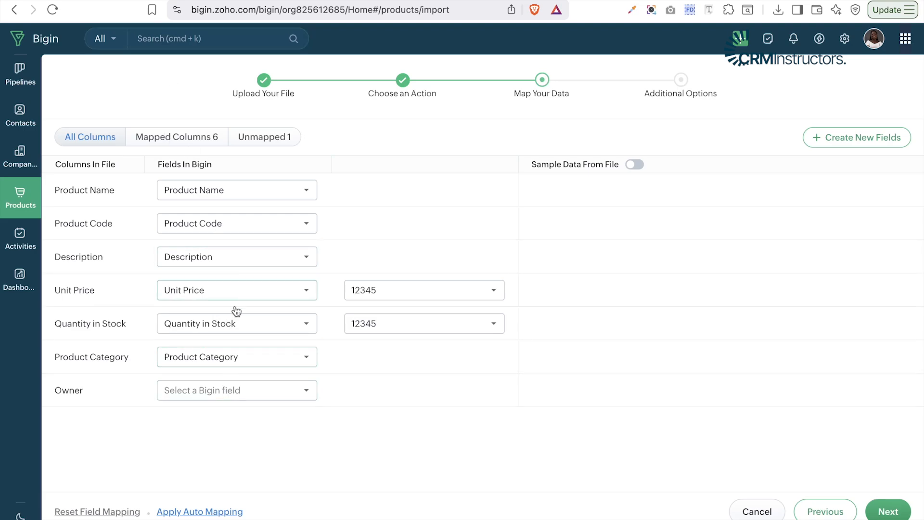
Examine the Product Owner mapping choices for the Owner column and show sample data from the file.
left_click(218, 400)
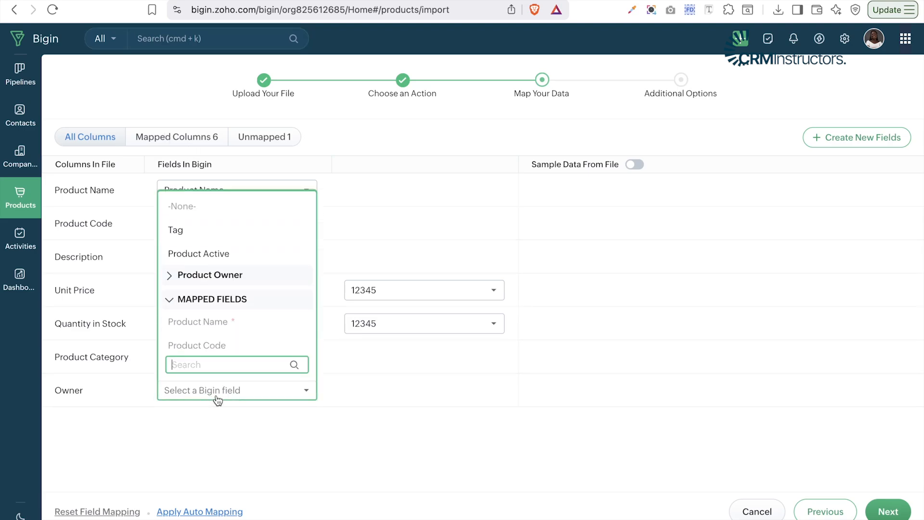
left_click(223, 276)
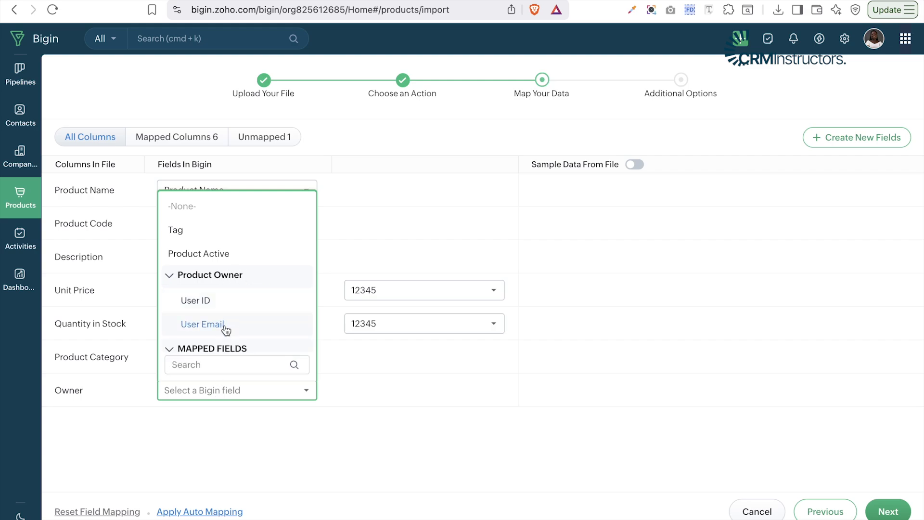
left_click(216, 422)
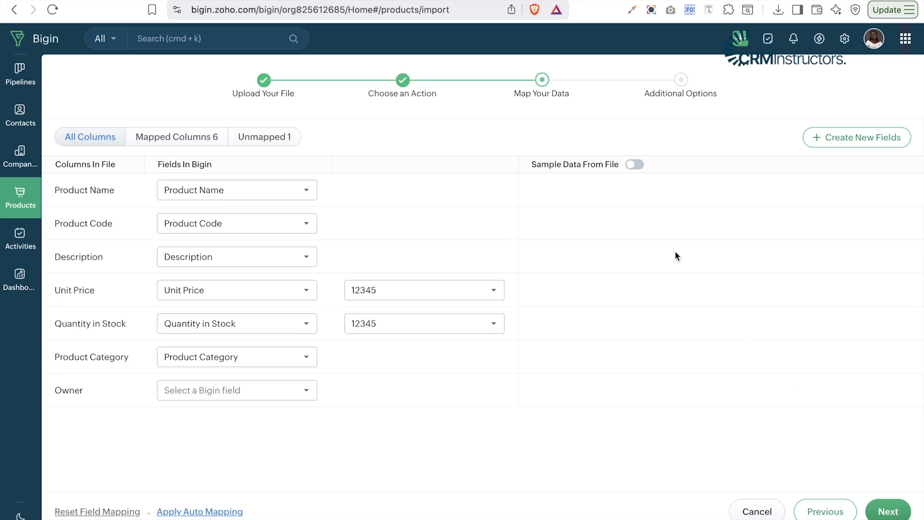
left_click(635, 165)
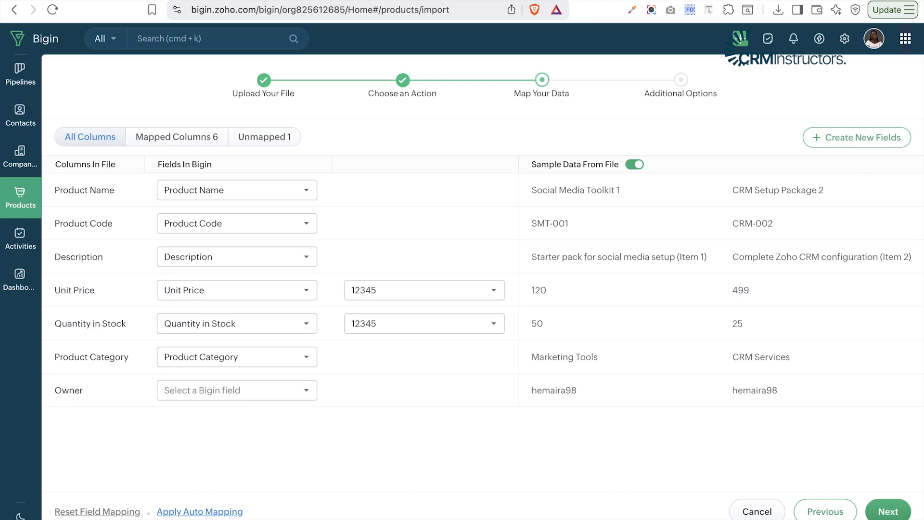
Continue with the Owner column unmapped and finish the import, keeping the preselected owner and adding no tags.
left_click(888, 512)
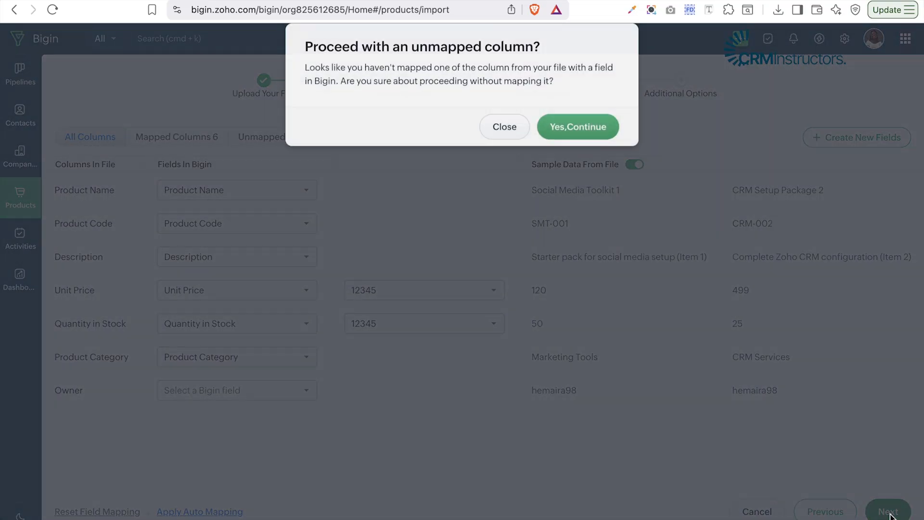
left_click(578, 155)
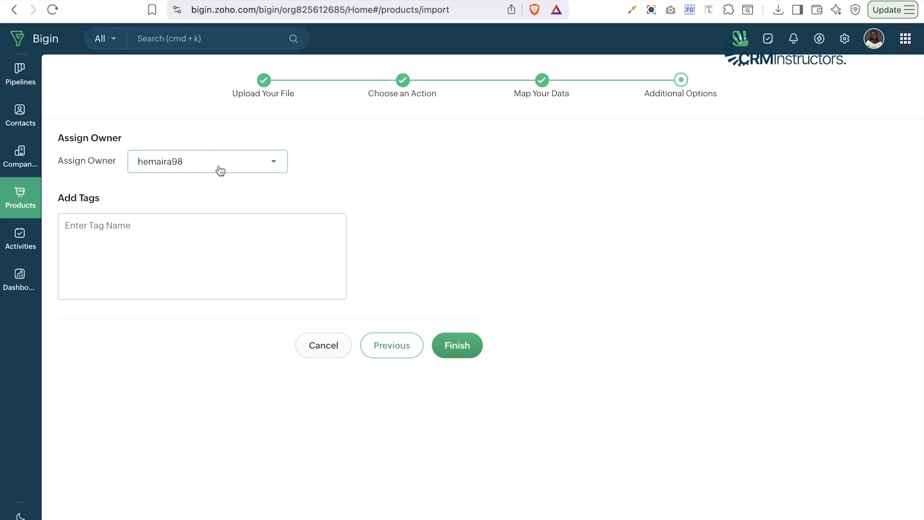
left_click(220, 171)
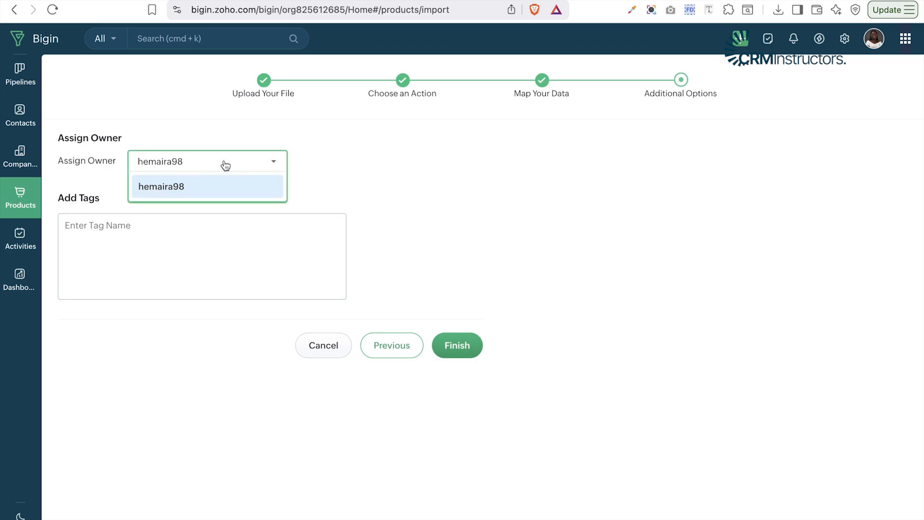
left_click(274, 240)
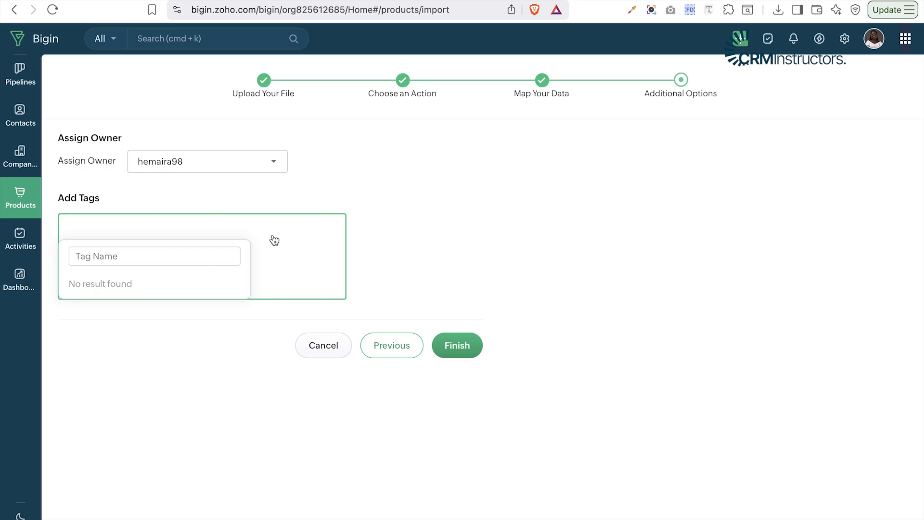
left_click(414, 191)
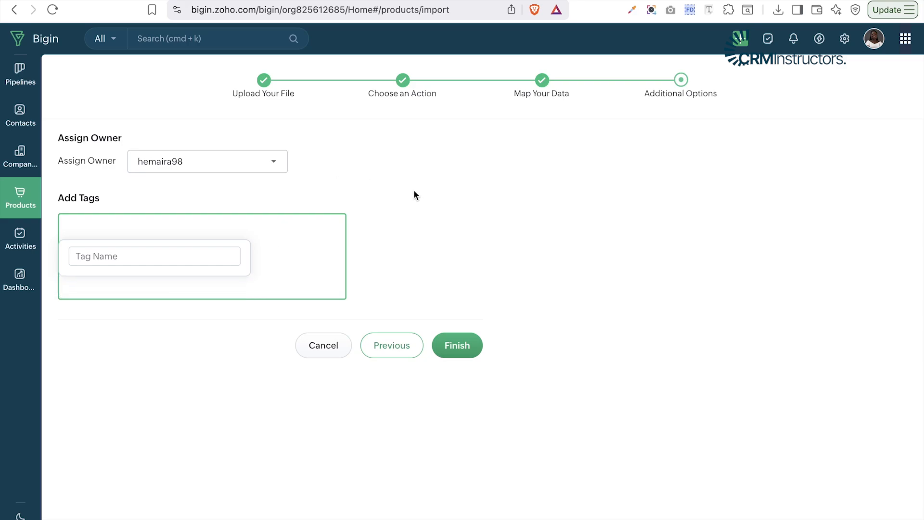
left_click(459, 349)
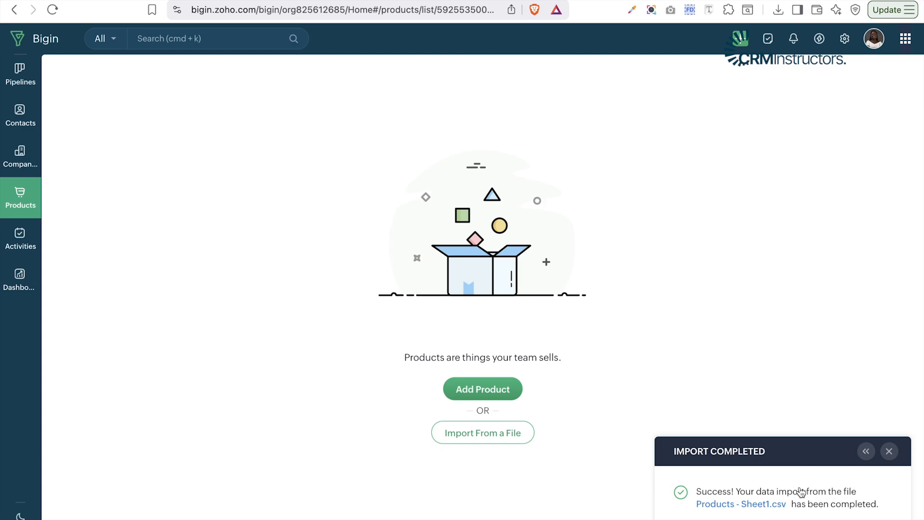
Open the import summary of Products - Sheet1.csv and review its added and skipped records.
left_click(757, 504)
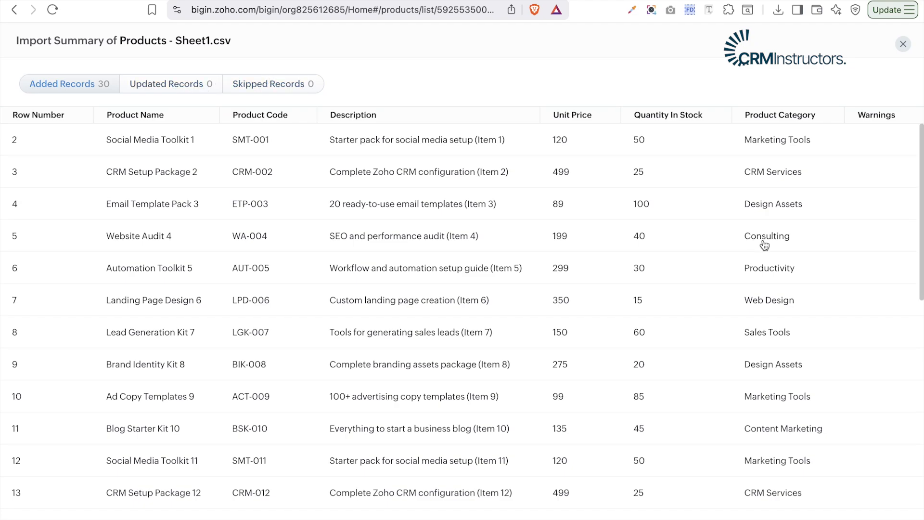
scroll(765, 245, "down", 10)
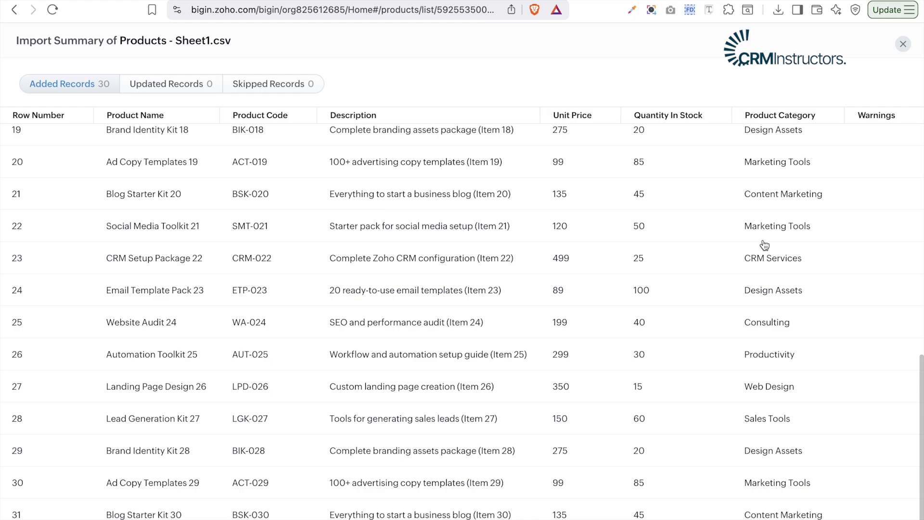
scroll(765, 246, "up", 10)
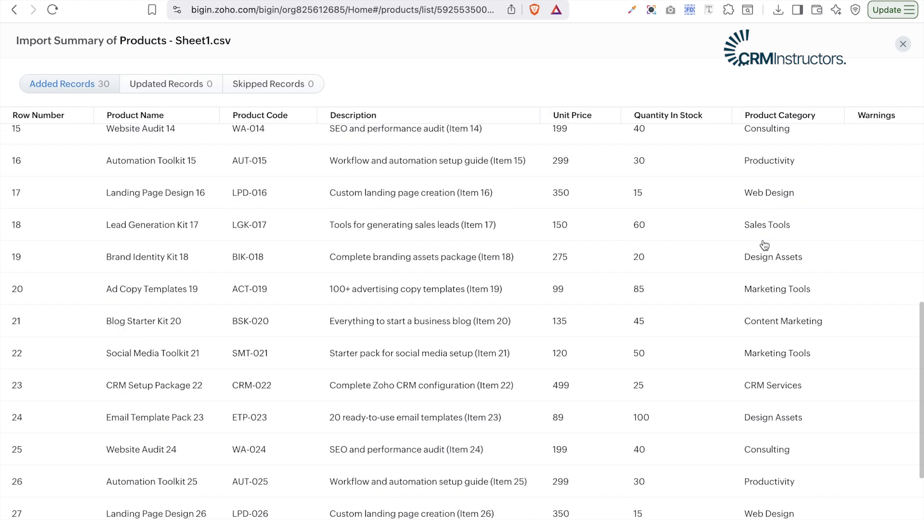
left_click(268, 94)
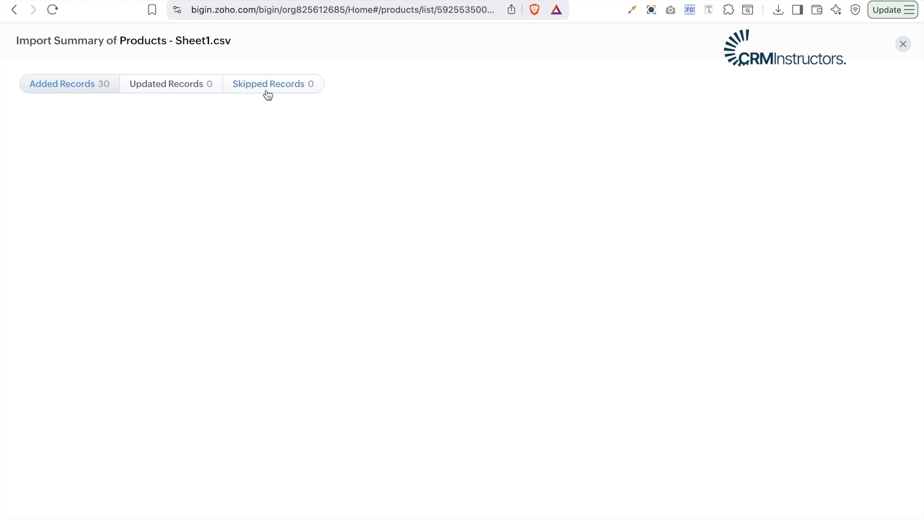
left_click(88, 86)
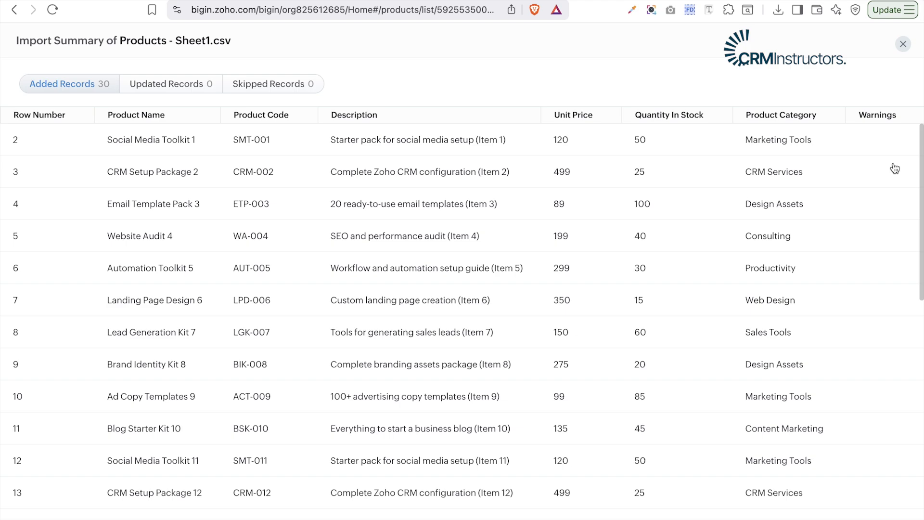
Check further added records in the import summary, close it and reload the Products page.
scroll(895, 169, "down", 2)
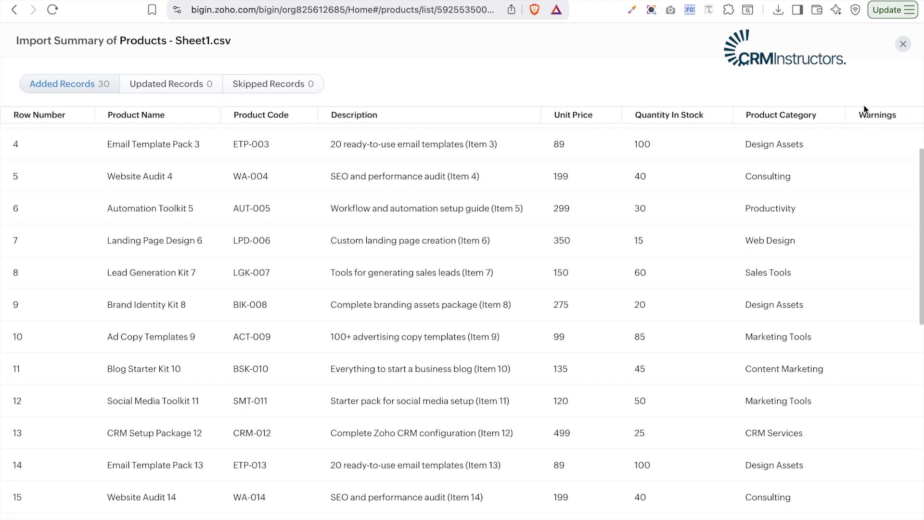
left_click(902, 44)
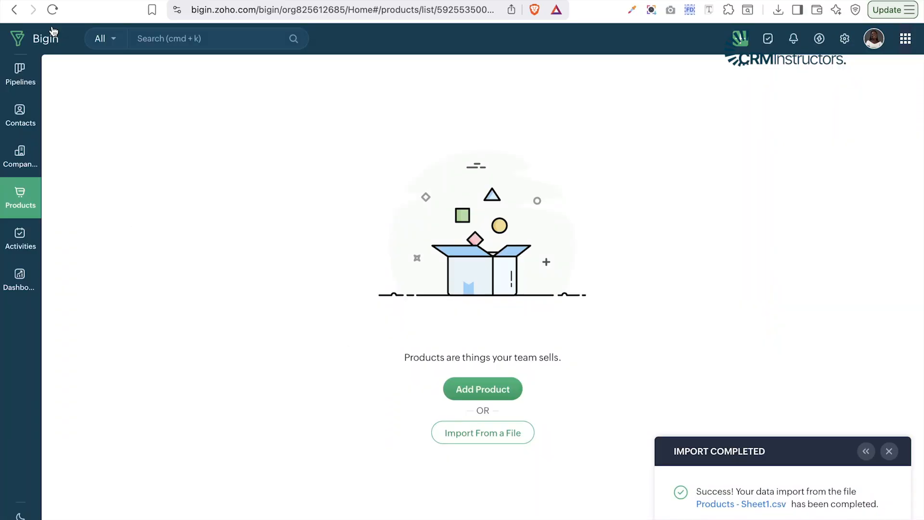
left_click(53, 10)
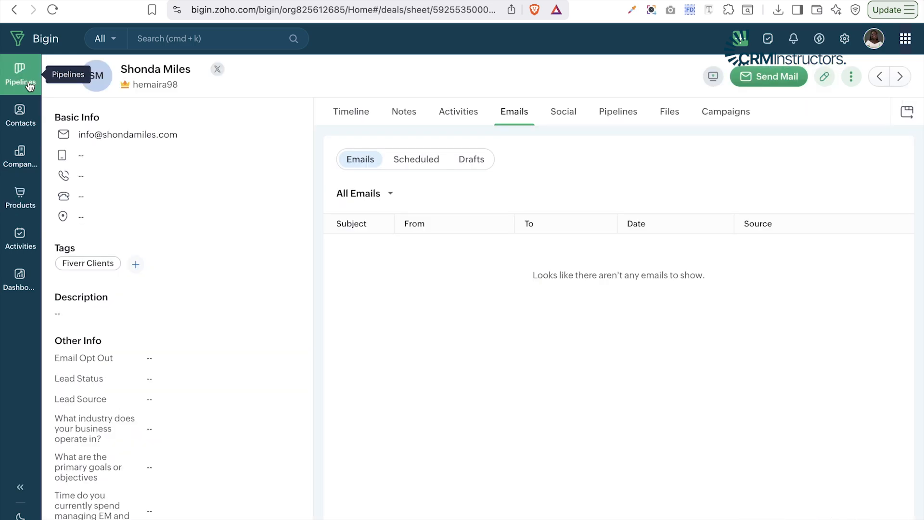
Open the CRMinstructor deal in the Sales Pipeline and add the product Website Audit 24 with quantity 1.
left_click(30, 86)
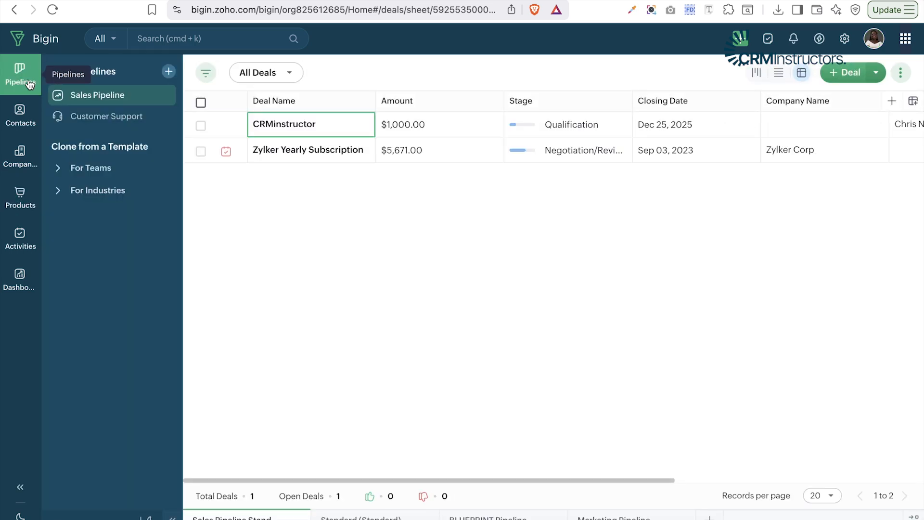
left_click(284, 126)
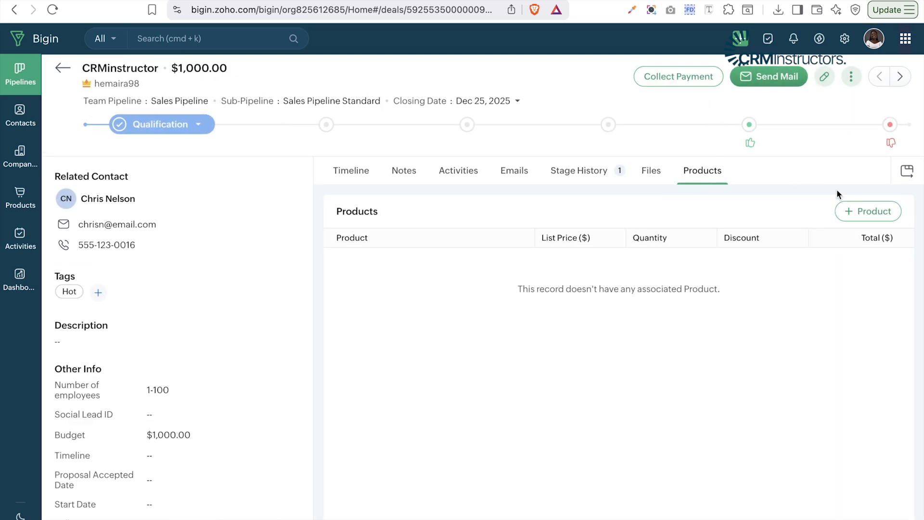
left_click(875, 211)
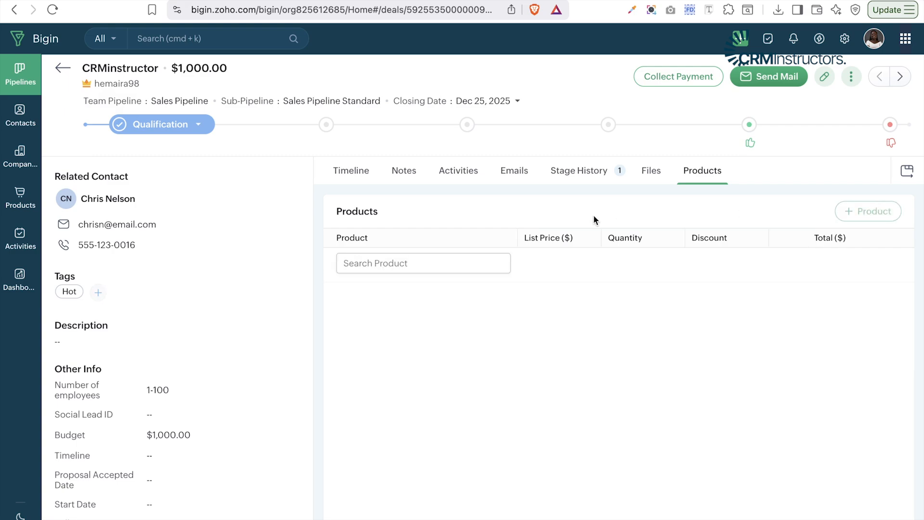
left_click(447, 264)
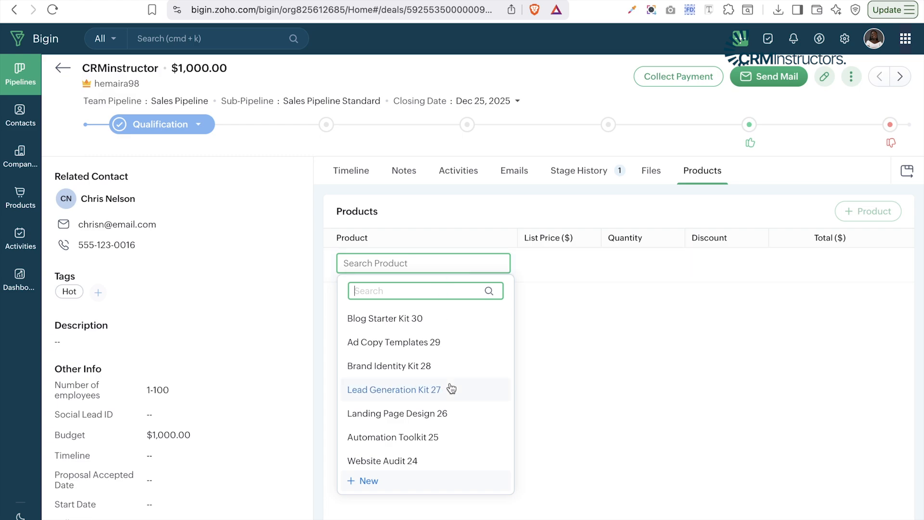
scroll(452, 389, "down", 3)
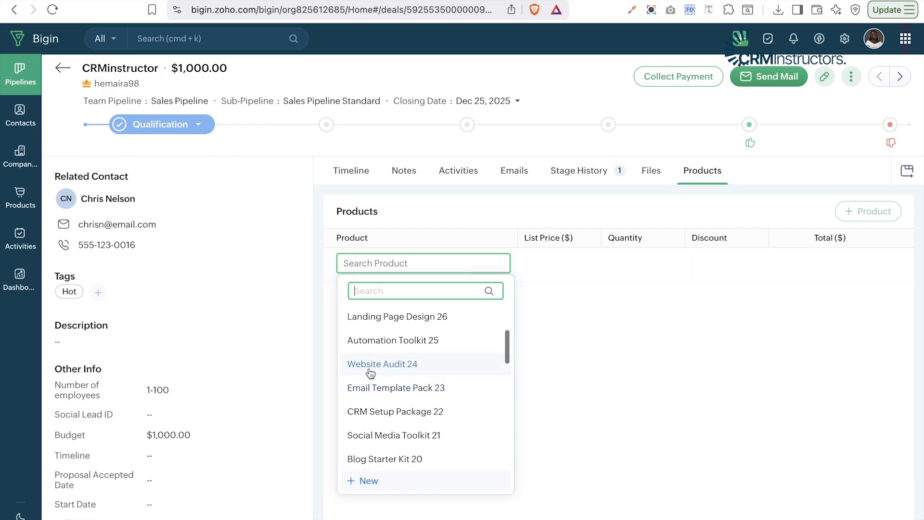
left_click(400, 369)
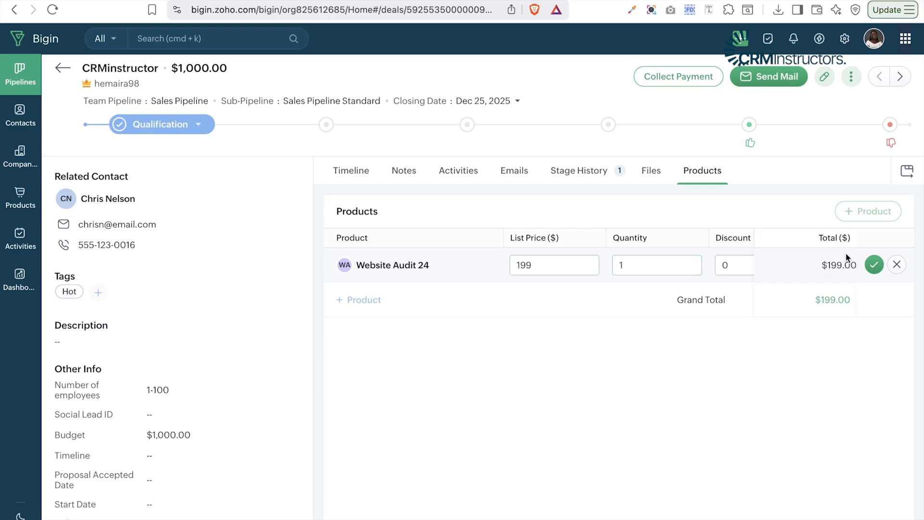
left_click(875, 265)
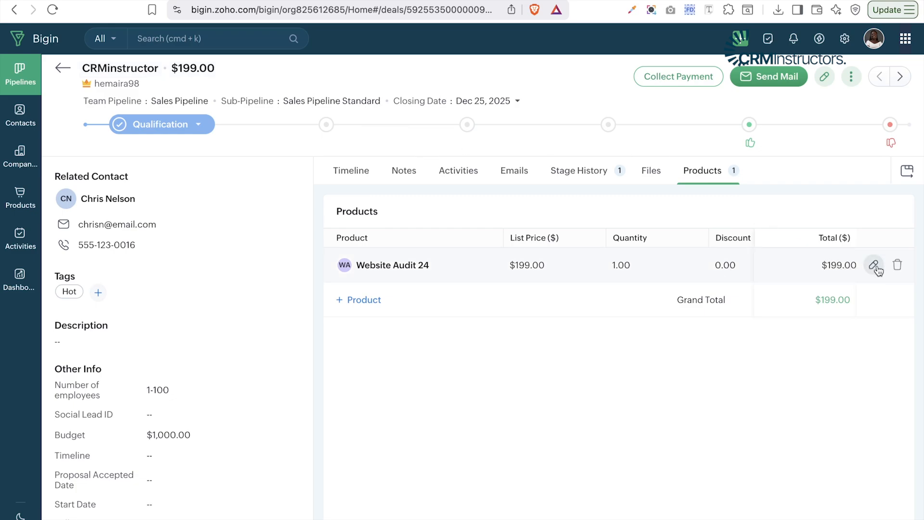
Add Lead Generation Kit 27 as a second product on the deal and set its quantity to 3.
left_click(375, 298)
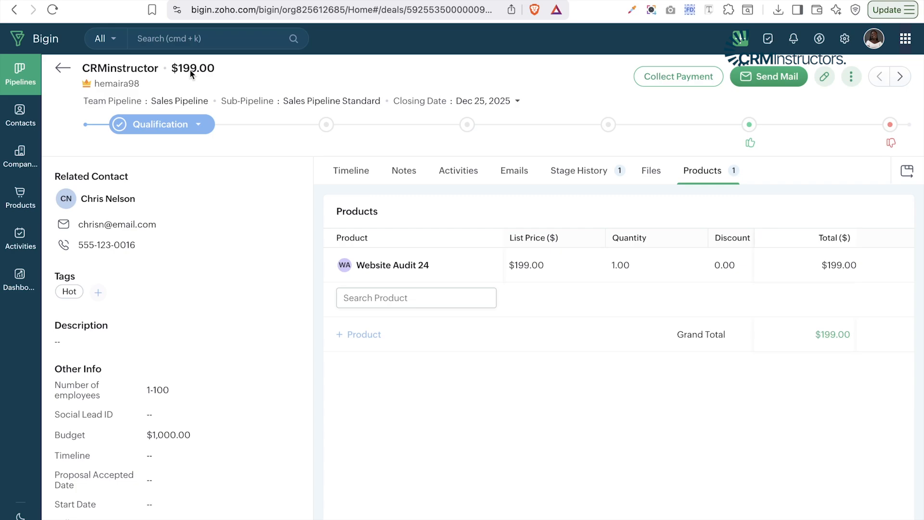
left_click(408, 299)
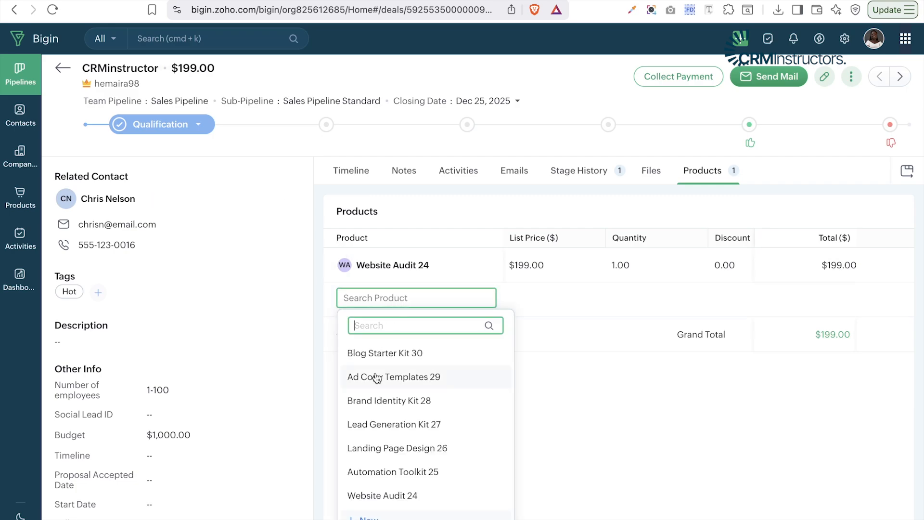
left_click(369, 425)
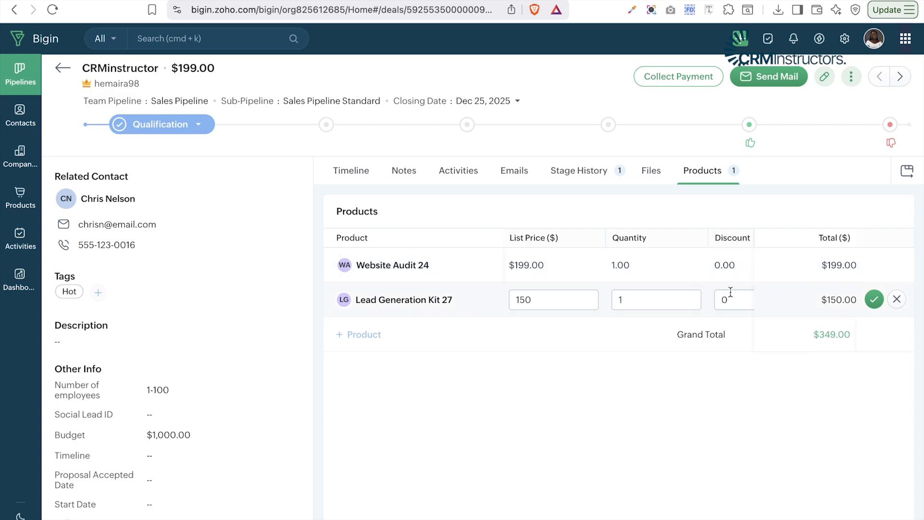
left_click(645, 296)
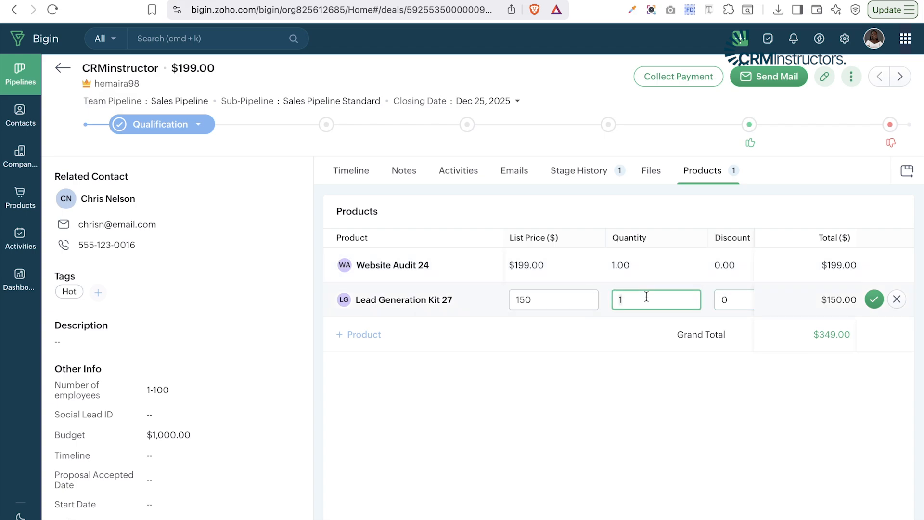
key("BackSpace")
type("3")
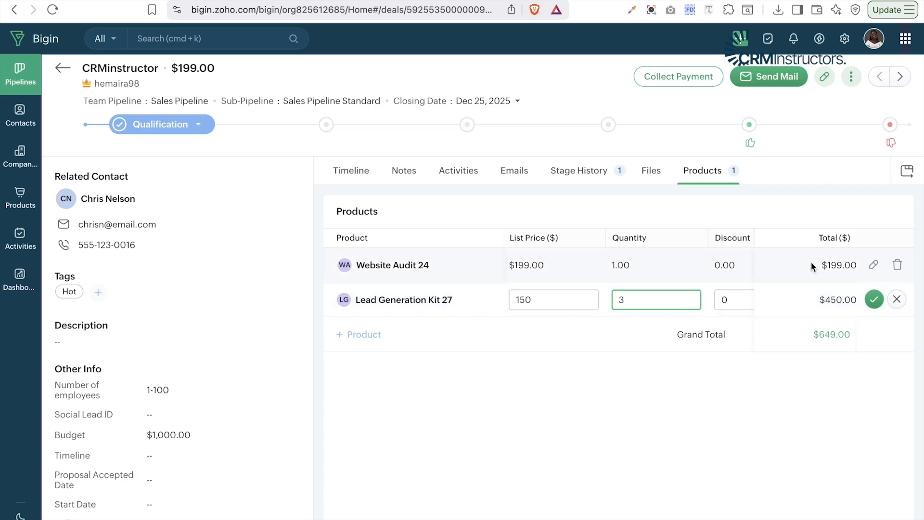
Give the Lead Generation Kit 27 line a discount of 10 and save the product line.
left_click(740, 302)
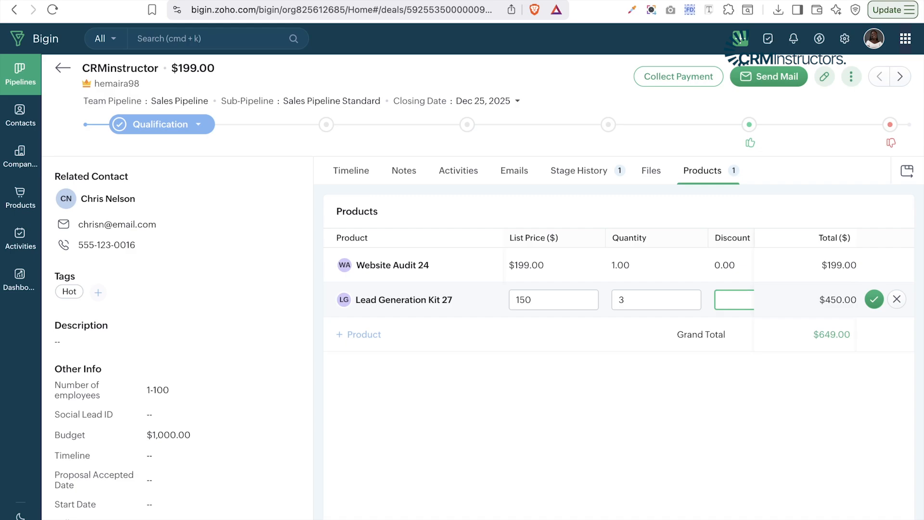
type("10")
left_click(771, 389)
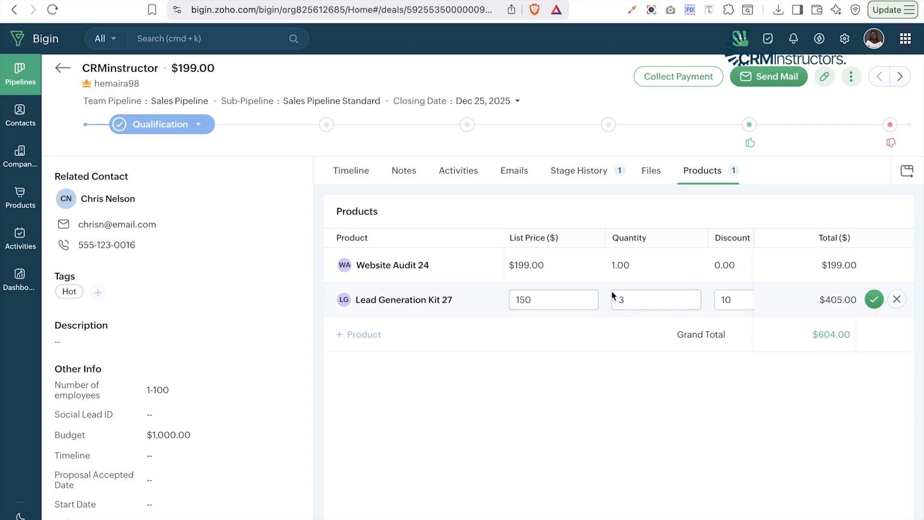
left_click(875, 300)
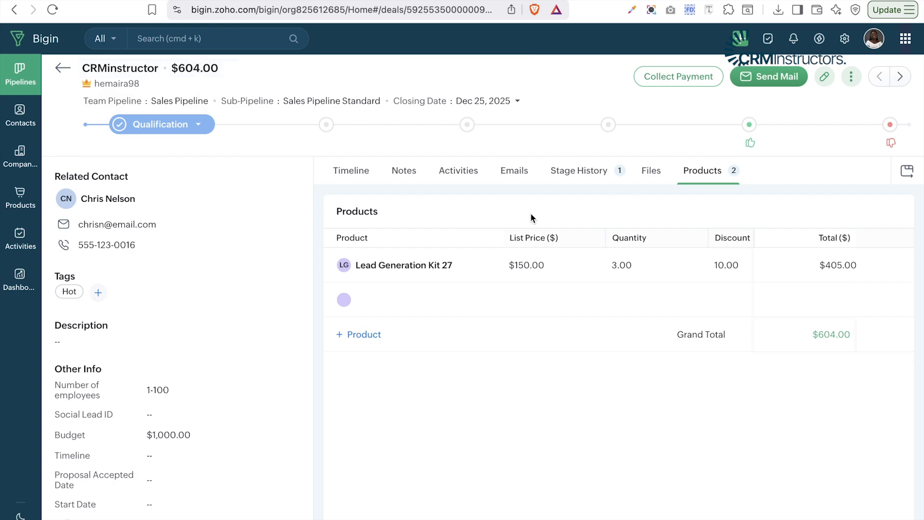
Leave the CRMinstructor deal and open the Products list.
scroll(579, 280, "up", 1)
left_click(62, 70)
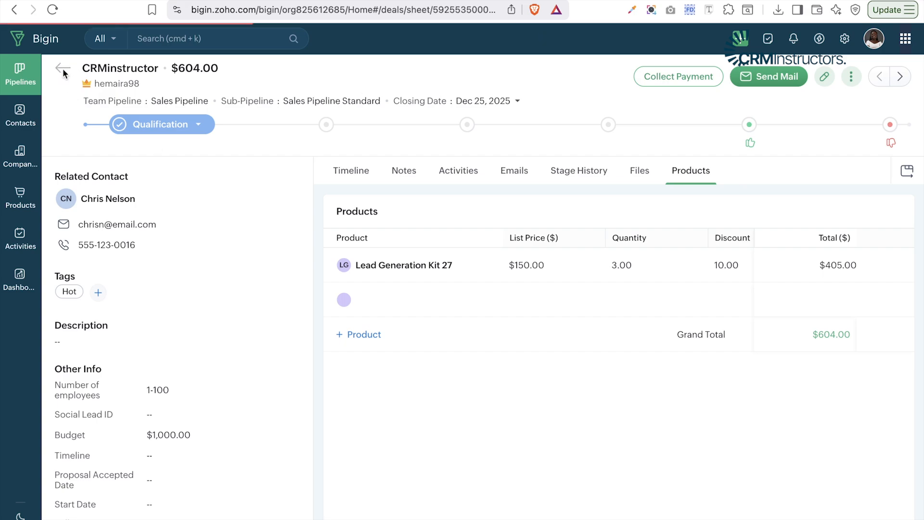
left_click(20, 198)
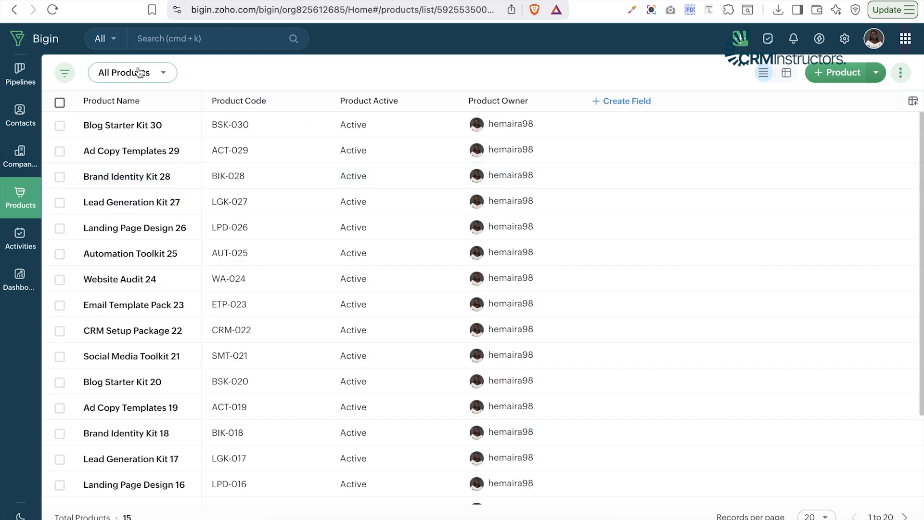
Start a new product view with the criterion Product Category is CRM Services or CRM Applications.
left_click(139, 72)
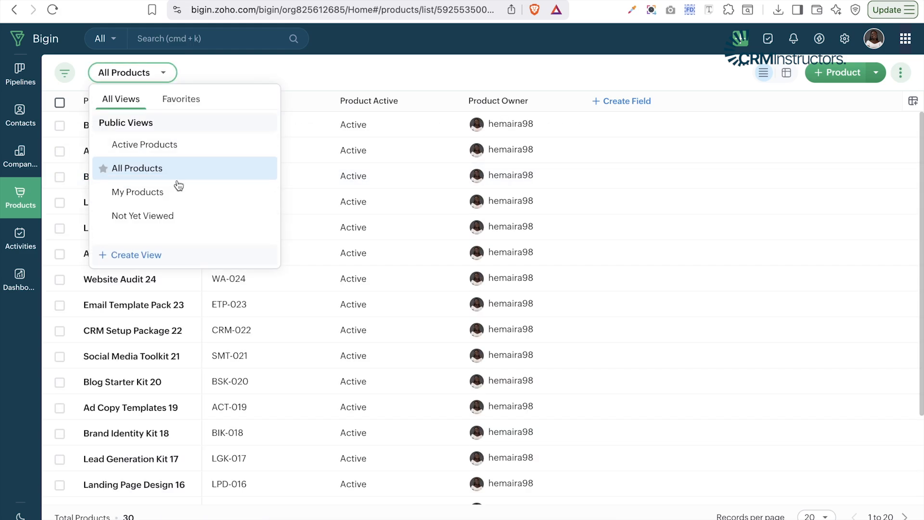
left_click(153, 255)
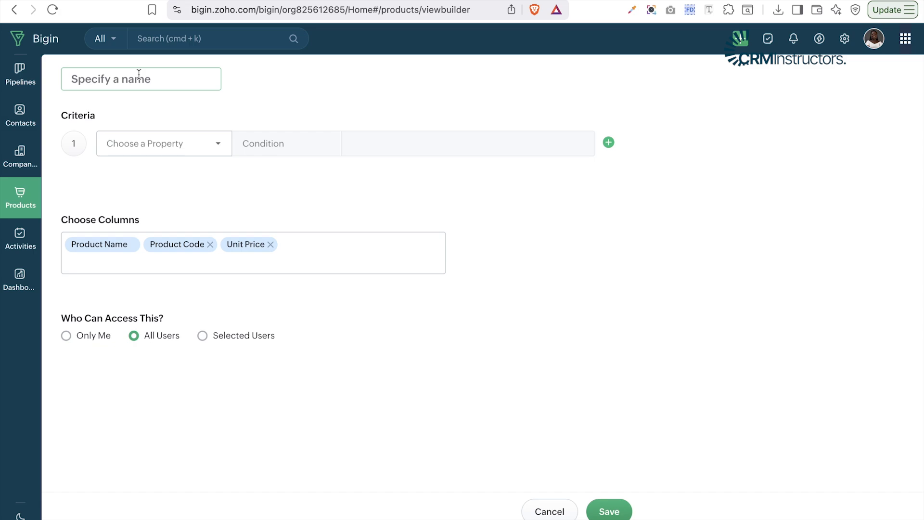
left_click(179, 143)
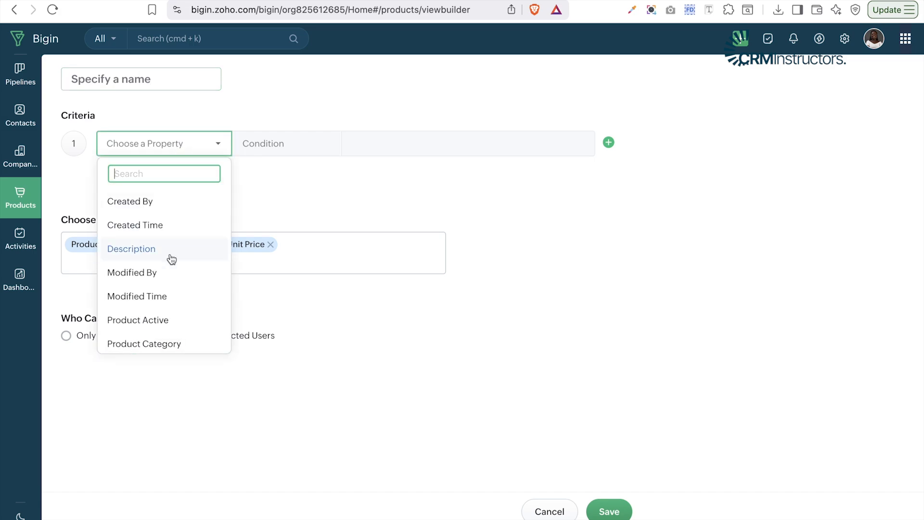
scroll(172, 259, "down", 3)
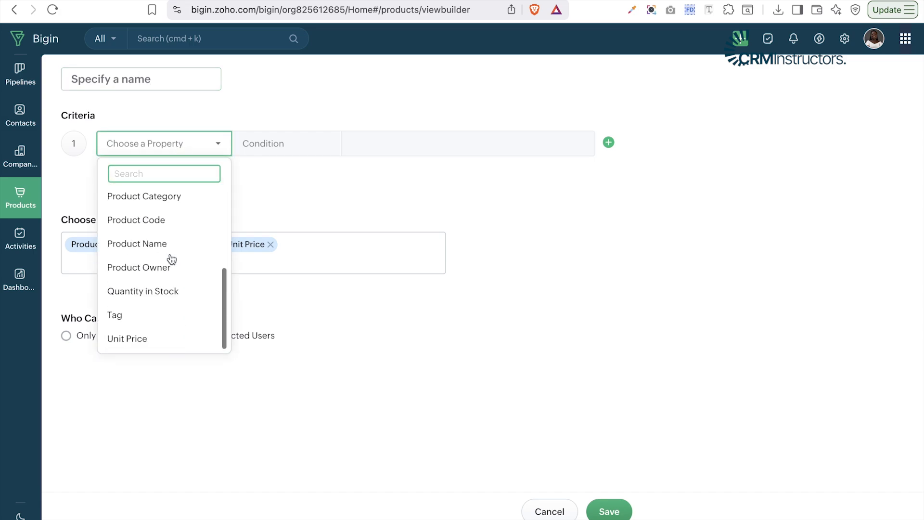
left_click(168, 196)
left_click(367, 147)
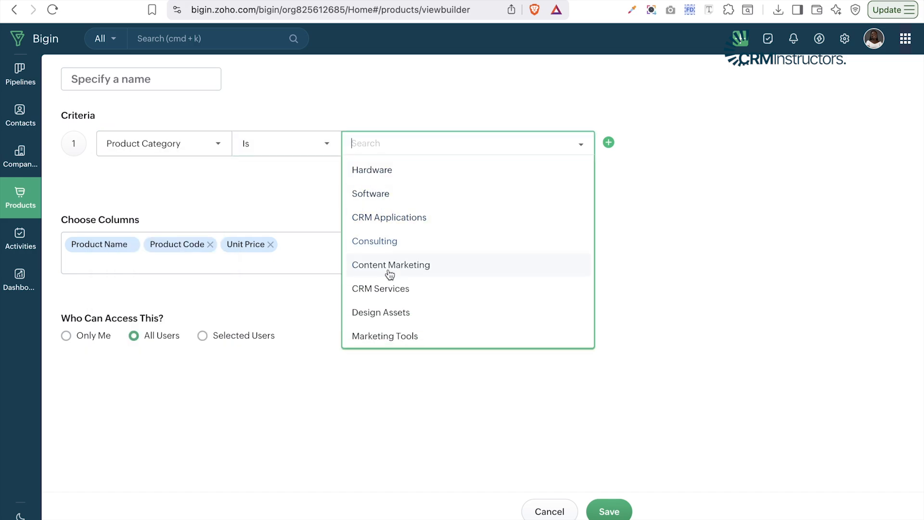
left_click(403, 294)
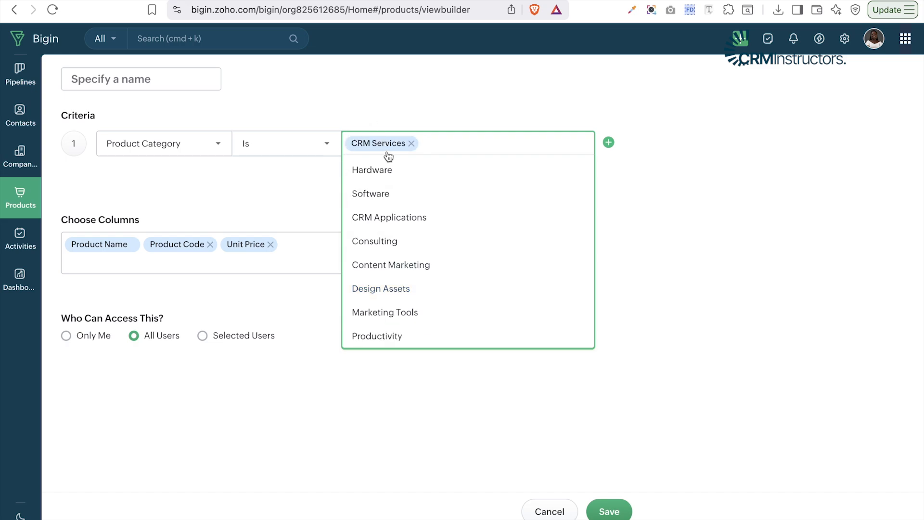
left_click(395, 219)
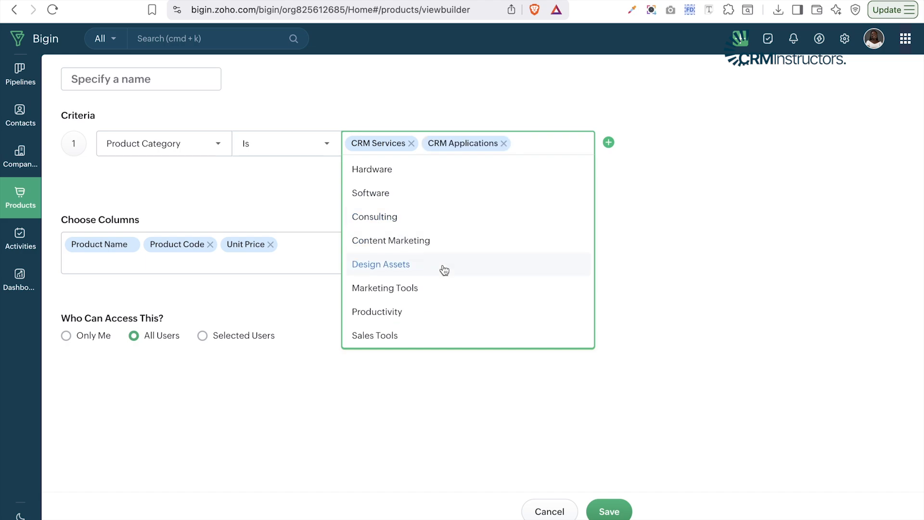
scroll(439, 269, "down", 1)
scroll(445, 287, "up", 1)
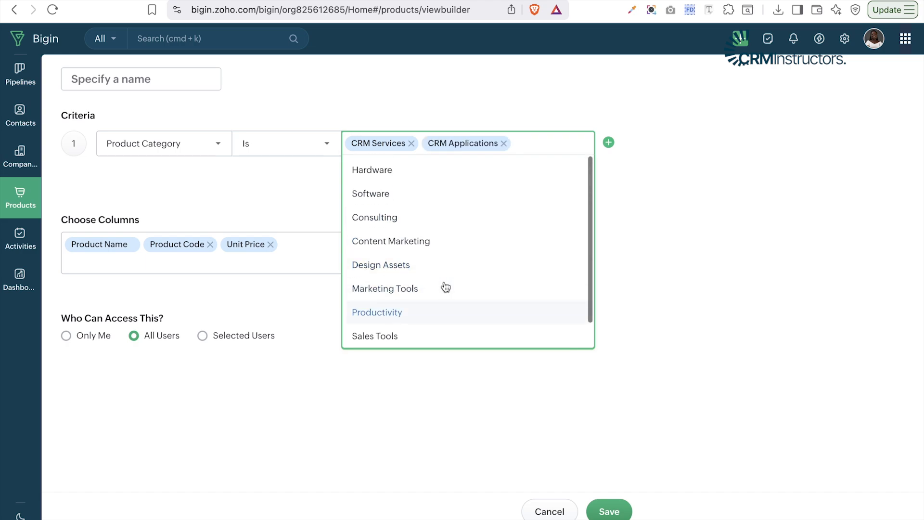
left_click(280, 212)
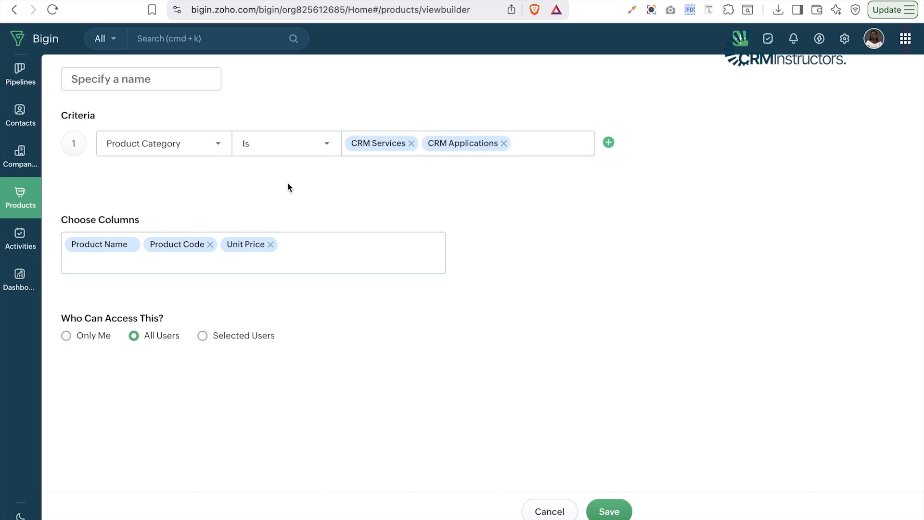
Name the new product view "Crm services" and save it with the default columns and access for All Users.
left_click(150, 86)
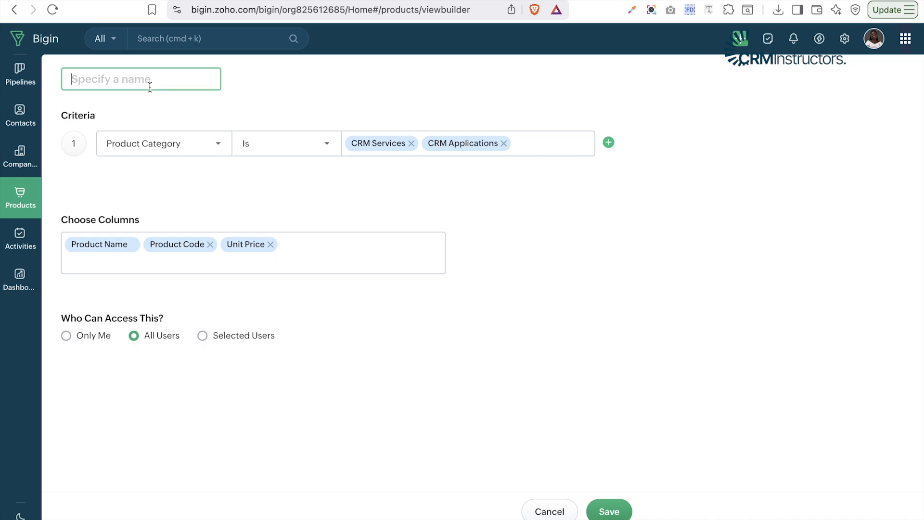
type("Crm services")
left_click(610, 512)
left_click(618, 518)
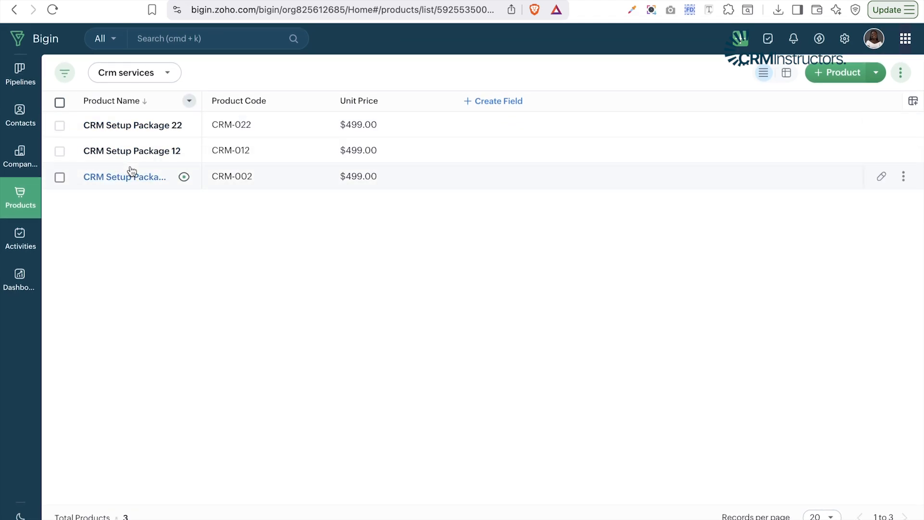
Look over the properties available for filtering products and switch the list to the Active Products view.
left_click(132, 72)
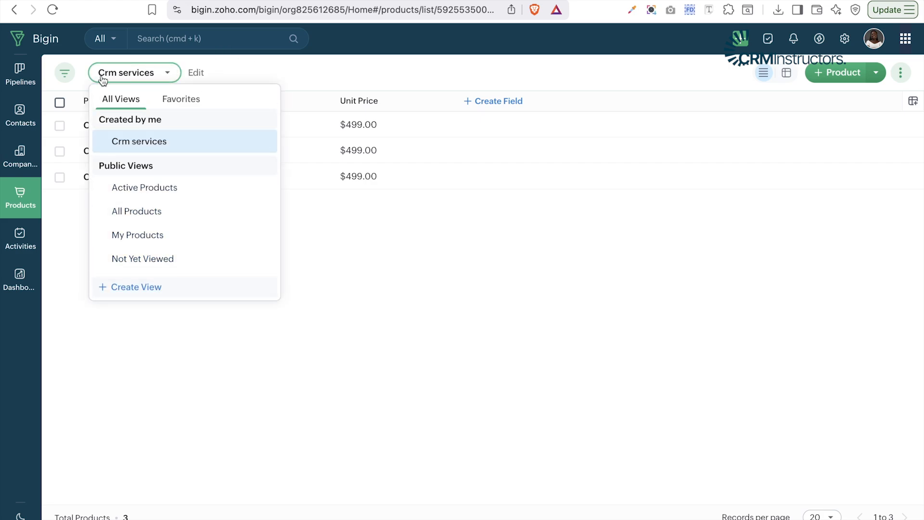
left_click(65, 74)
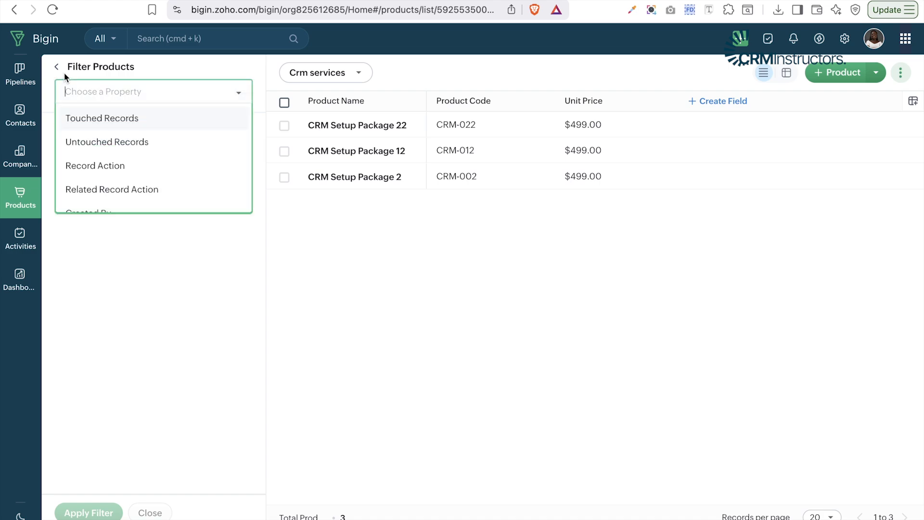
scroll(167, 337, "down", 1)
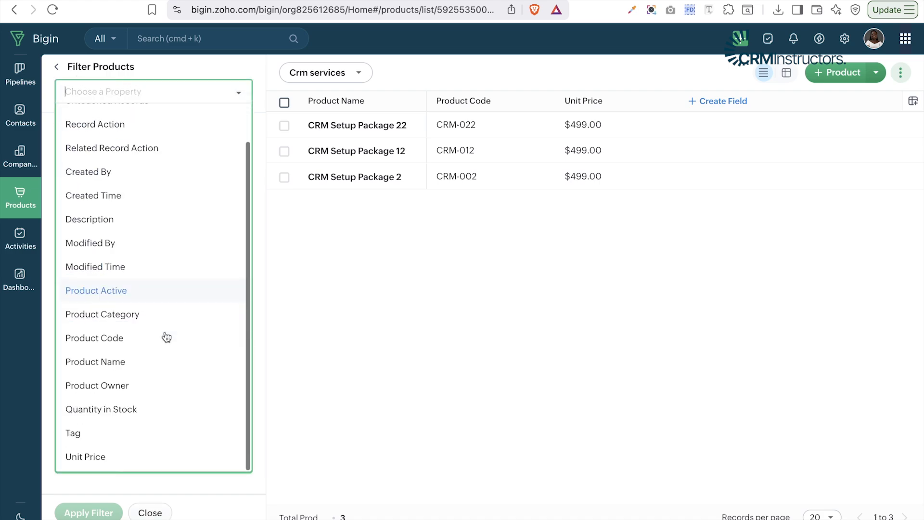
left_click(327, 75)
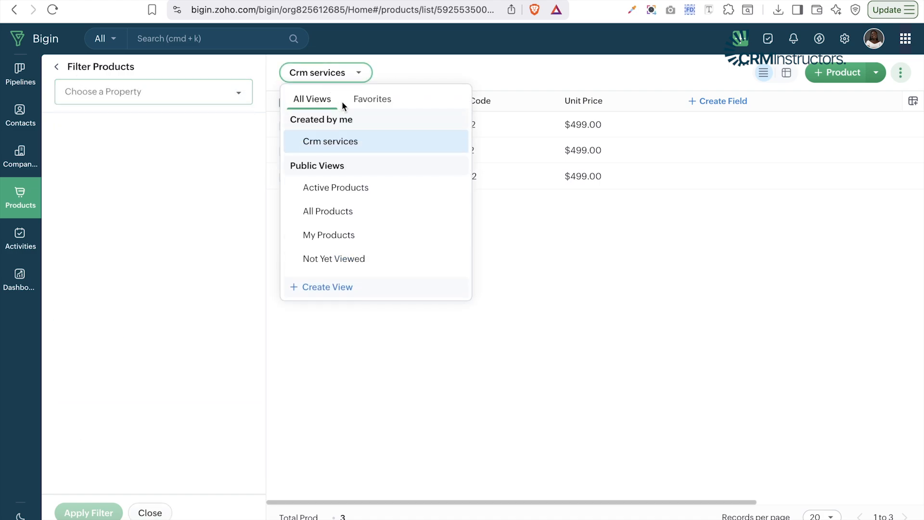
left_click(338, 189)
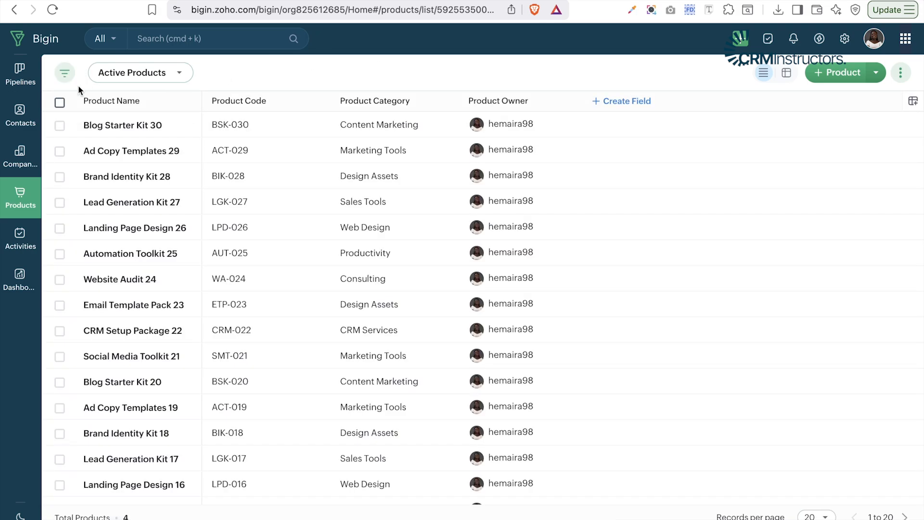
Examine the Product Category values offered by the product filter and close the filter without applying it.
left_click(65, 73)
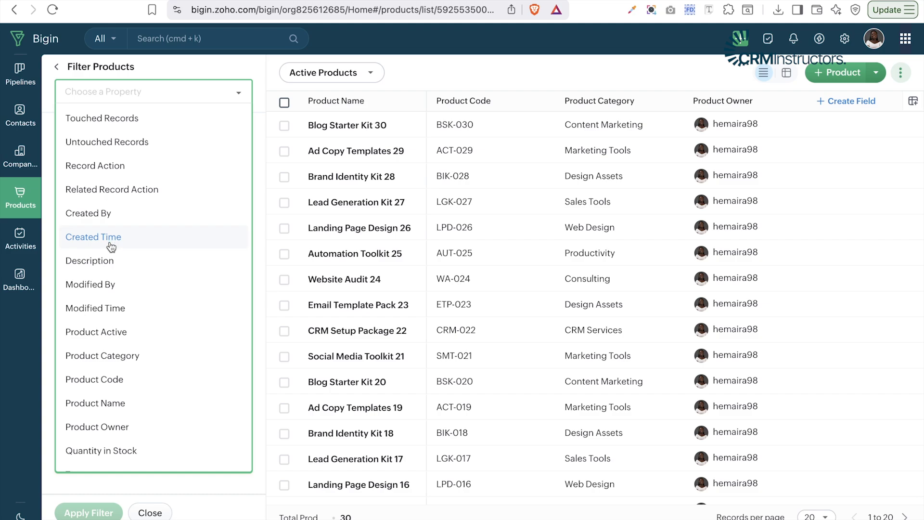
scroll(110, 246, "down", 2)
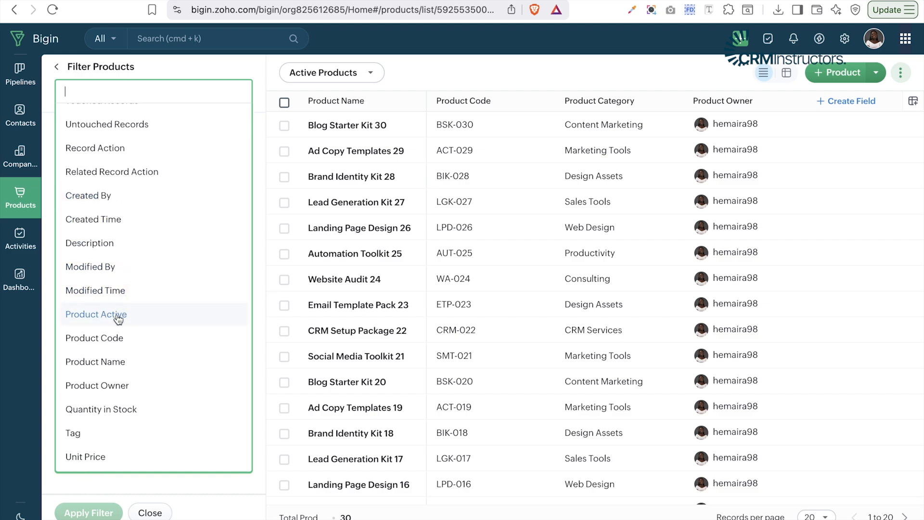
left_click(117, 315)
left_click(107, 172)
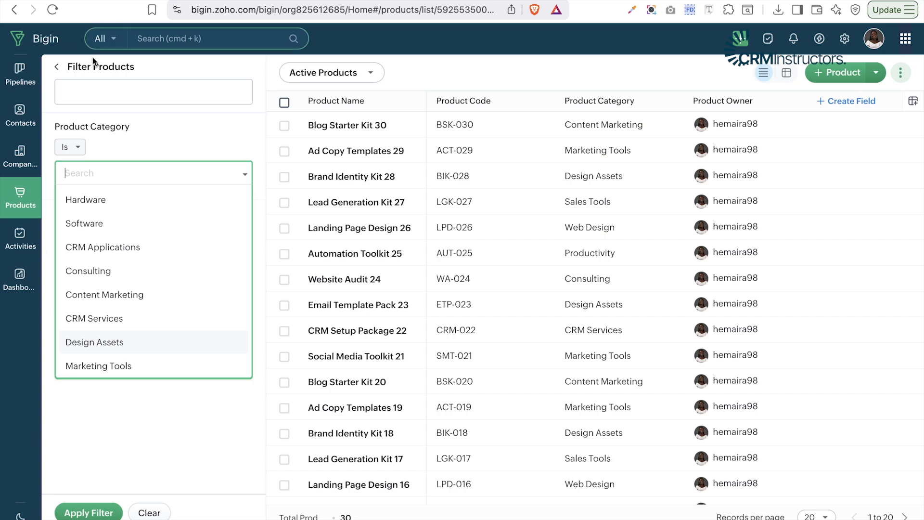
left_click(57, 67)
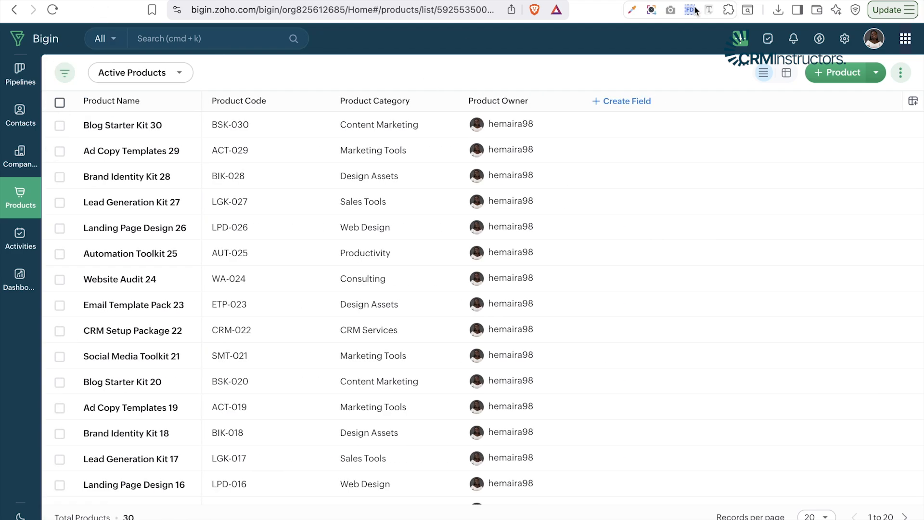
Show the active products in sheet view and look over the field types available for a new field.
left_click(785, 82)
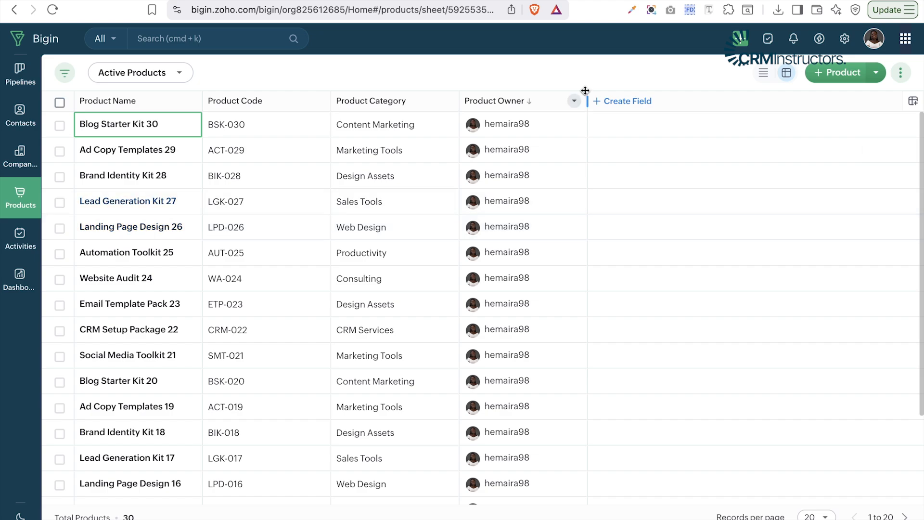
left_click(613, 103)
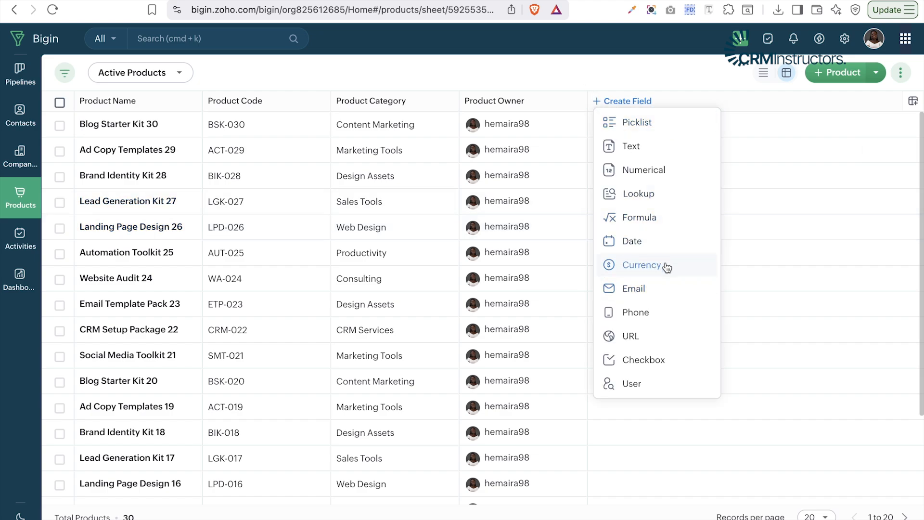
left_click(914, 103)
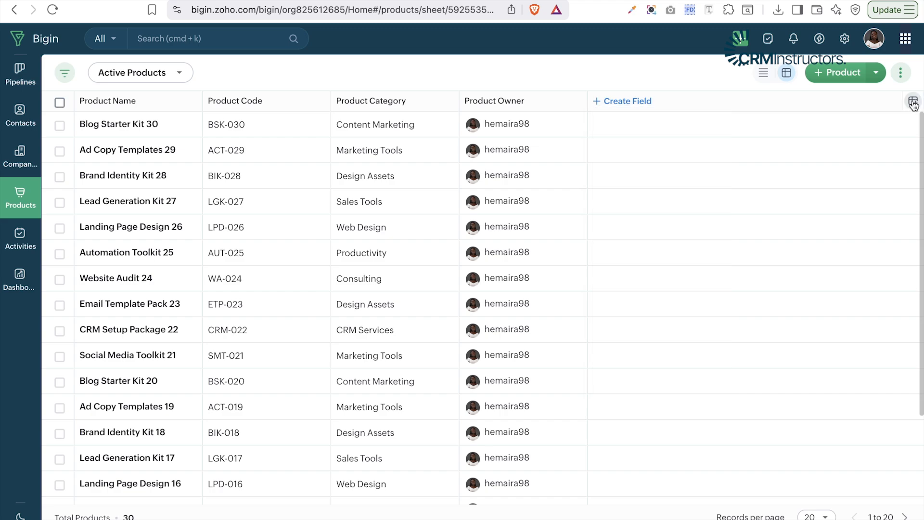
Select Unit Price, Quantity in Stock and Tag as additional displayed columns for the Active Products view.
left_click(913, 103)
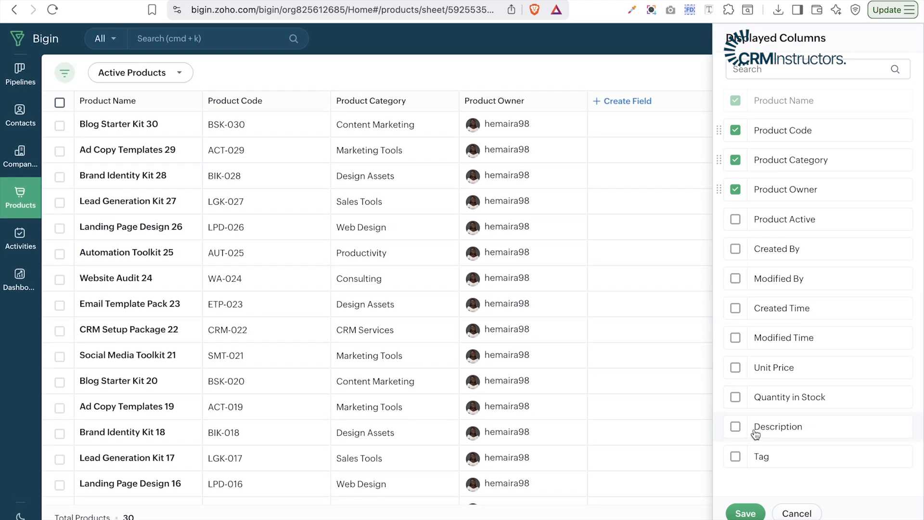
left_click(738, 370)
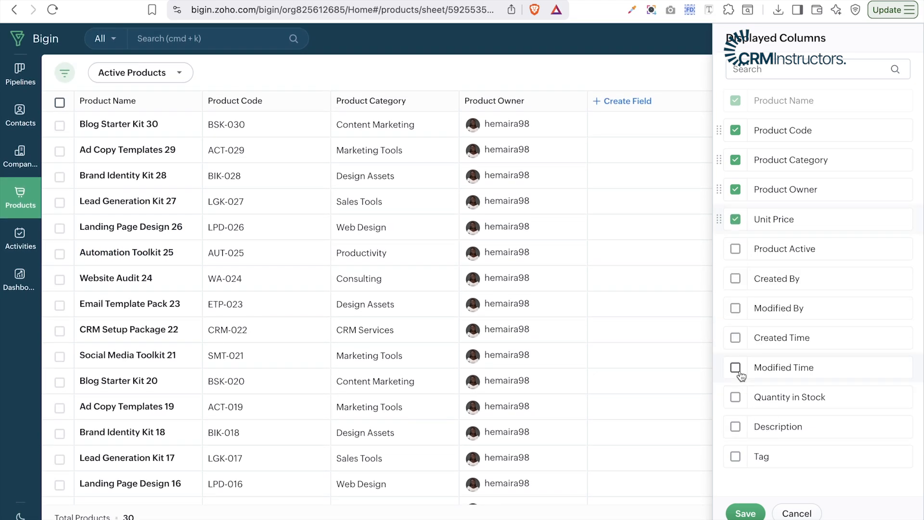
left_click(738, 398)
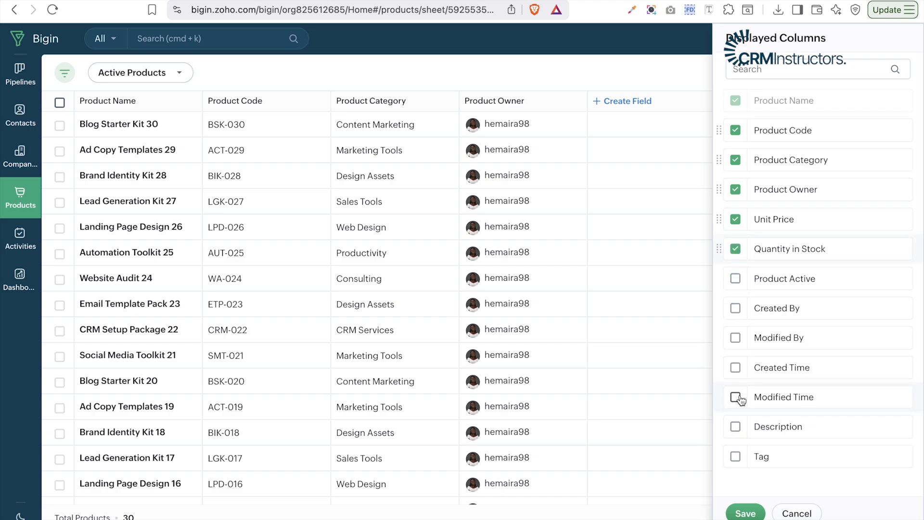
left_click(735, 458)
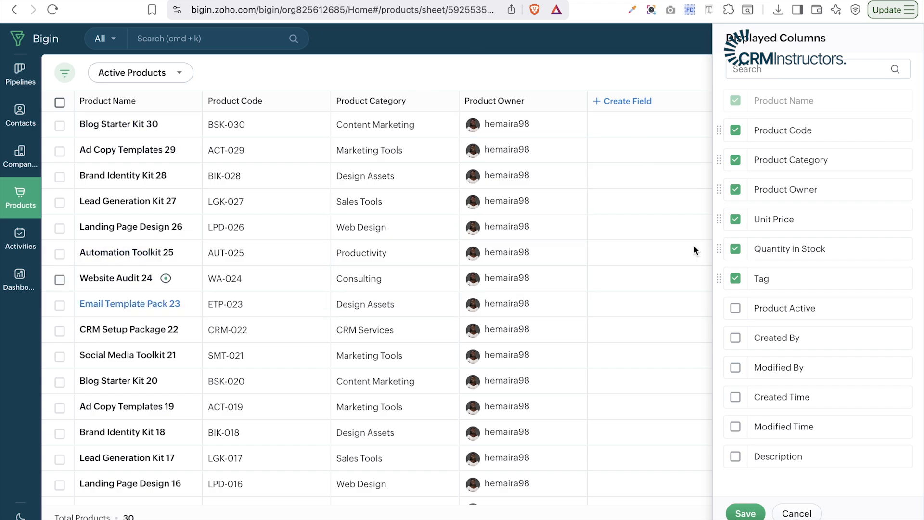
Move the Product Owner column after Tag, save the column layout and reload the view to check the columns.
left_click_drag(794, 193, 766, 280)
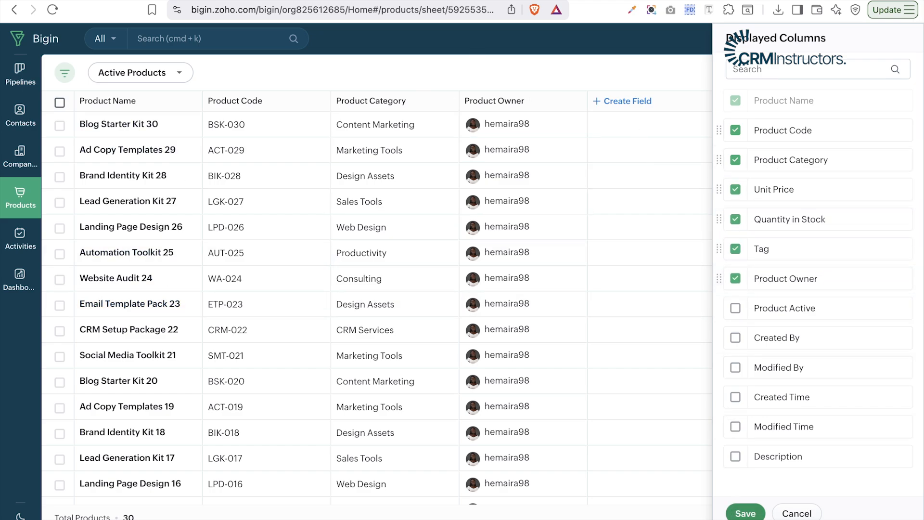
left_click(746, 513)
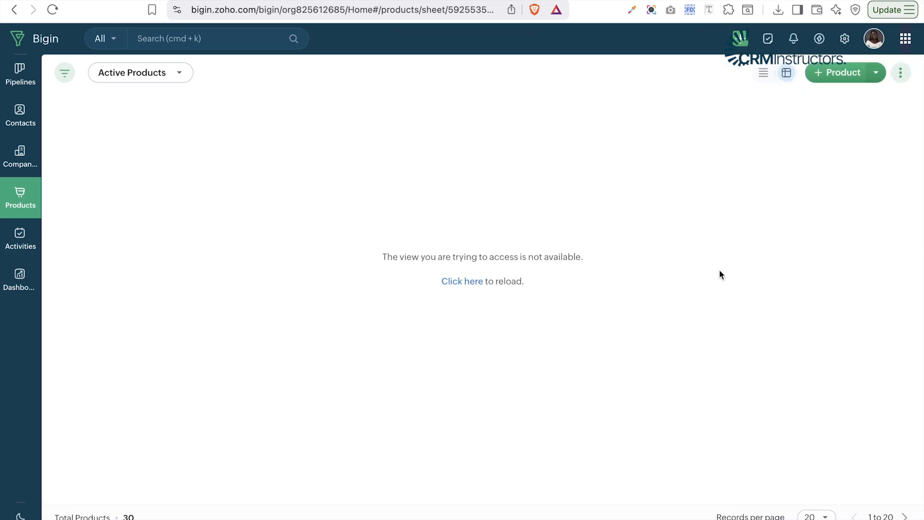
left_click(462, 282)
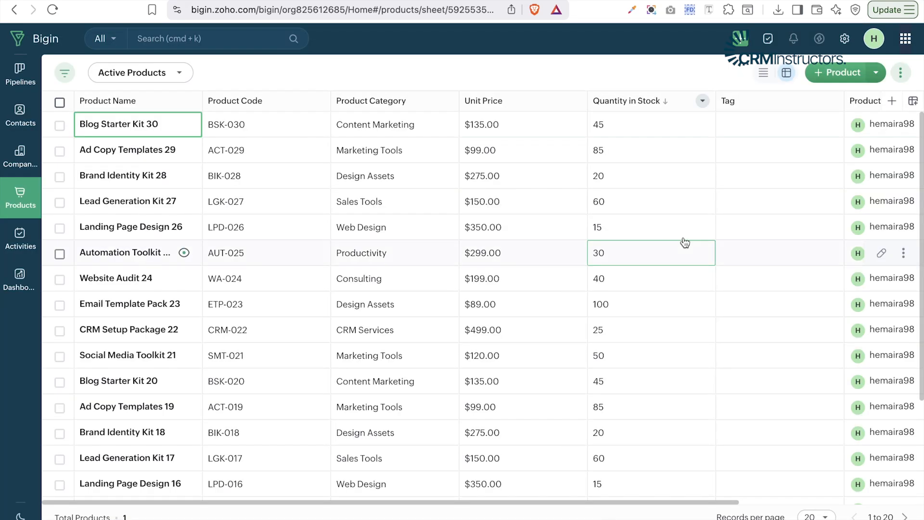
scroll(694, 249, "right", 3)
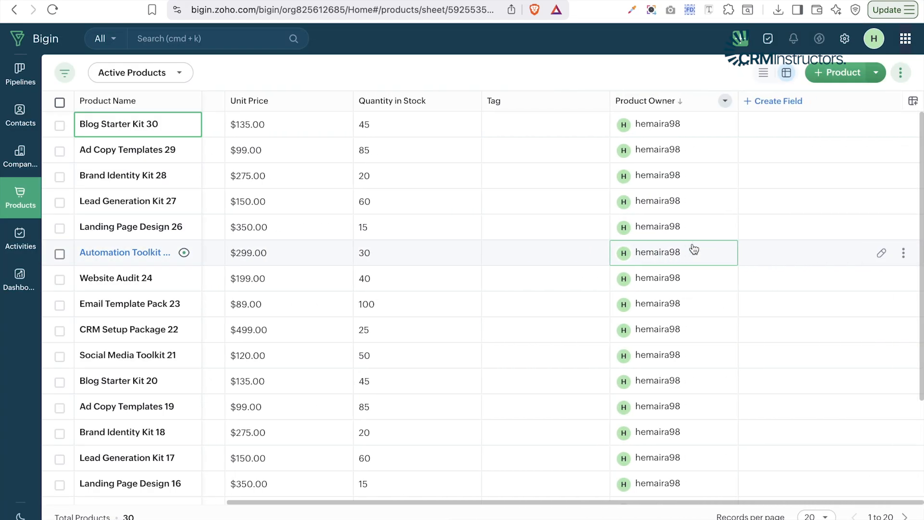